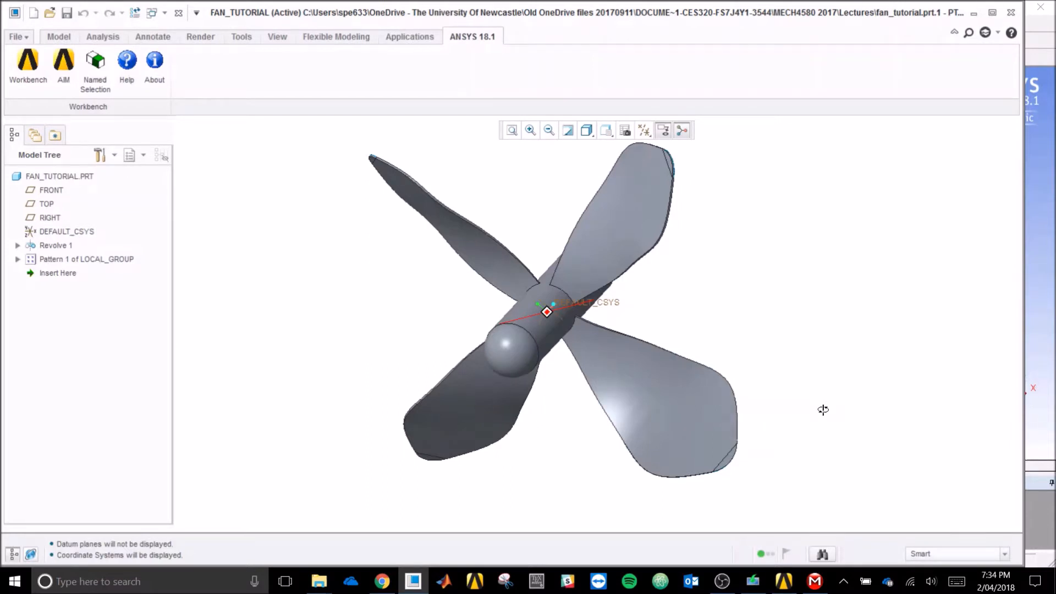
Inspect the fan in the CAD model, switch to the ANSYS Mechanical window and examine the fan's mesh.
middle_click_drag(823, 409, 817, 442)
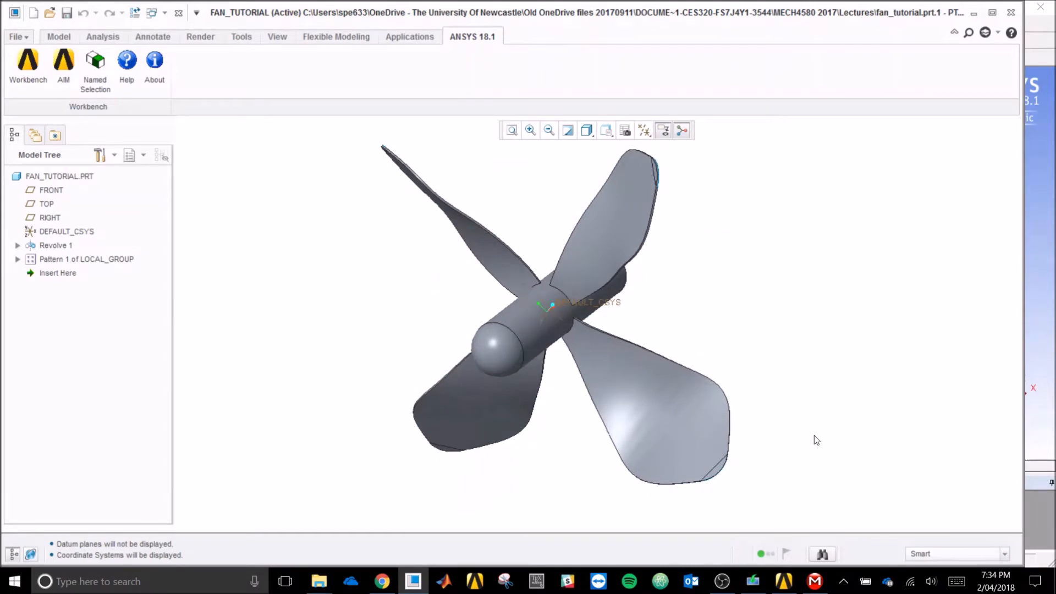
middle_click_drag(752, 390, 761, 390)
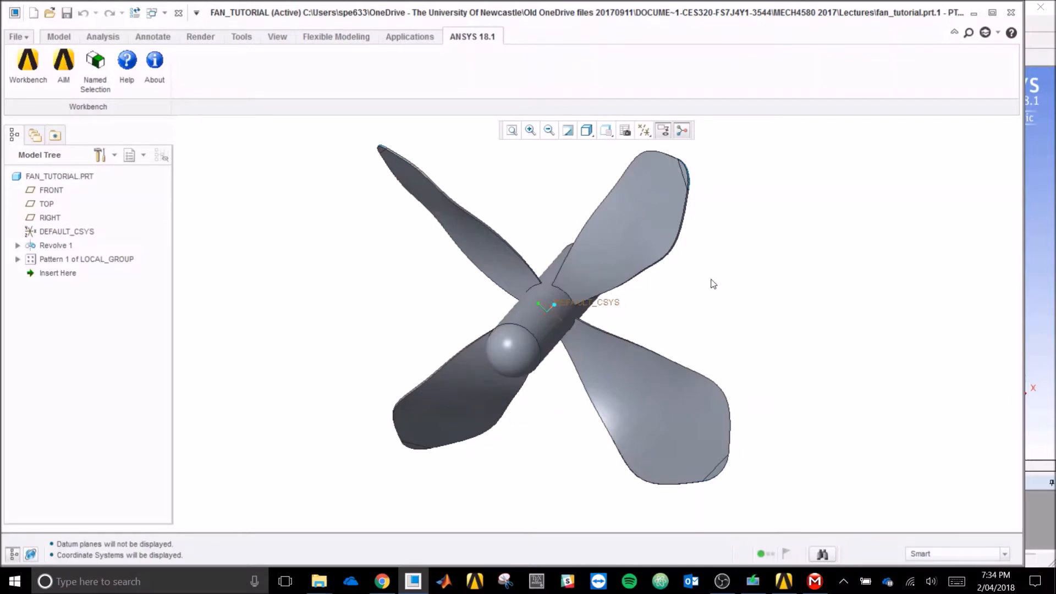
left_click(974, 12)
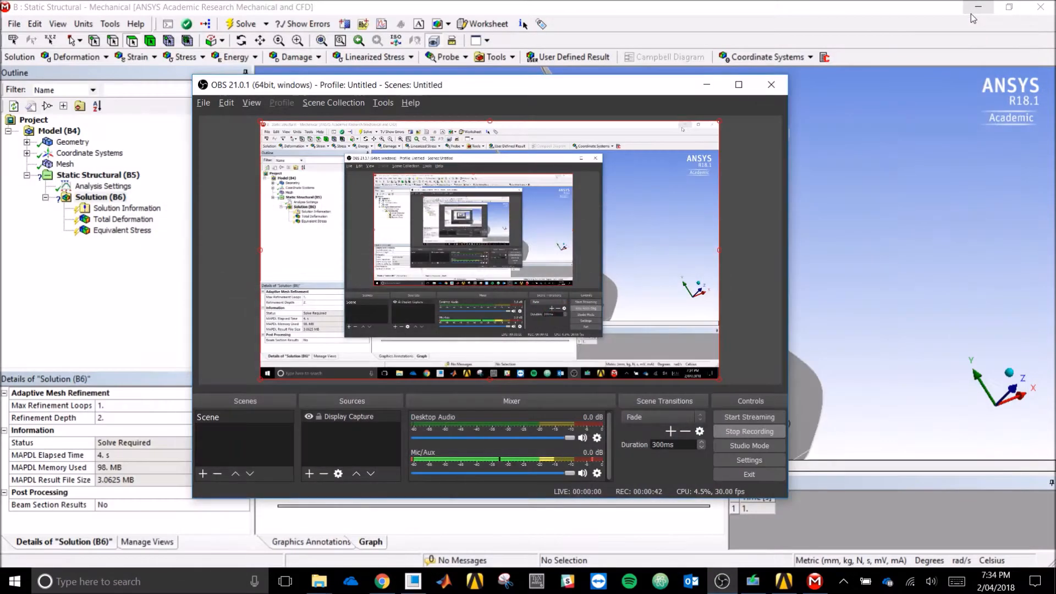
left_click(707, 85)
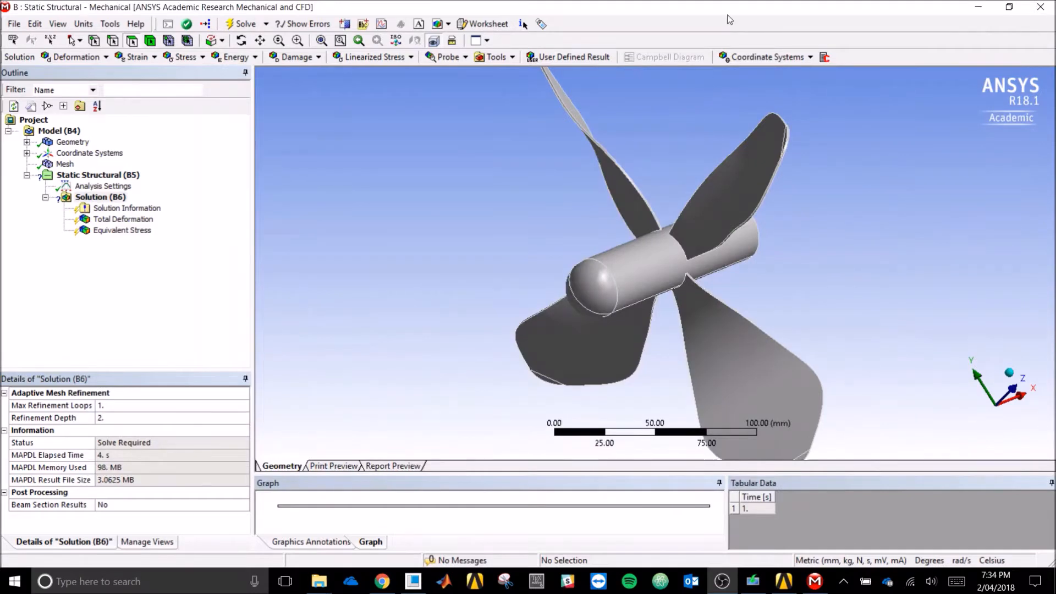
left_click(66, 164)
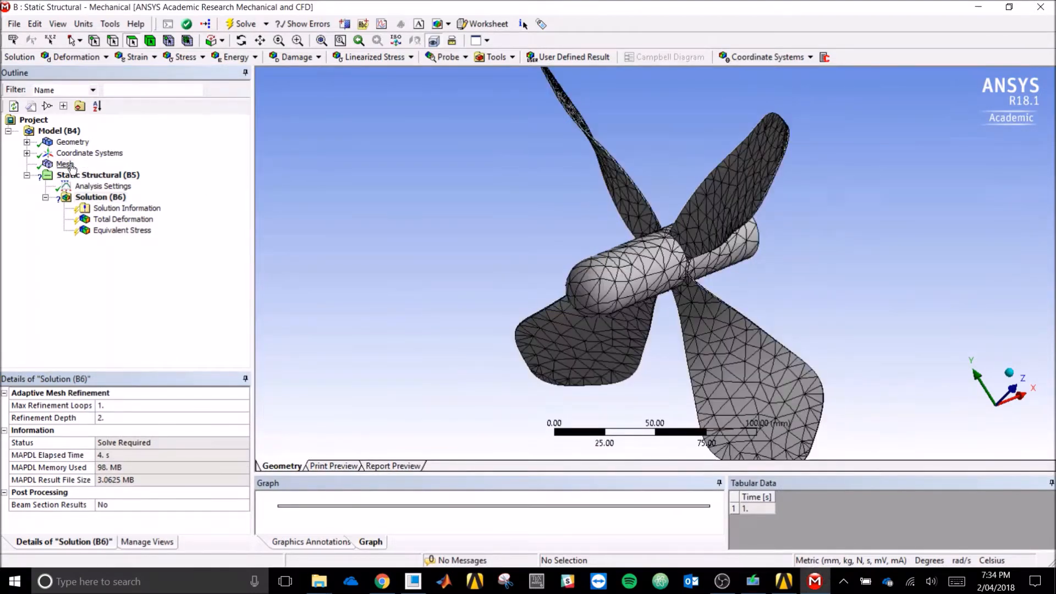
mouse_move(472, 309)
middle_mouse_down()
mouse_move(483, 278)
mouse_move(484, 311)
middle_mouse_up()
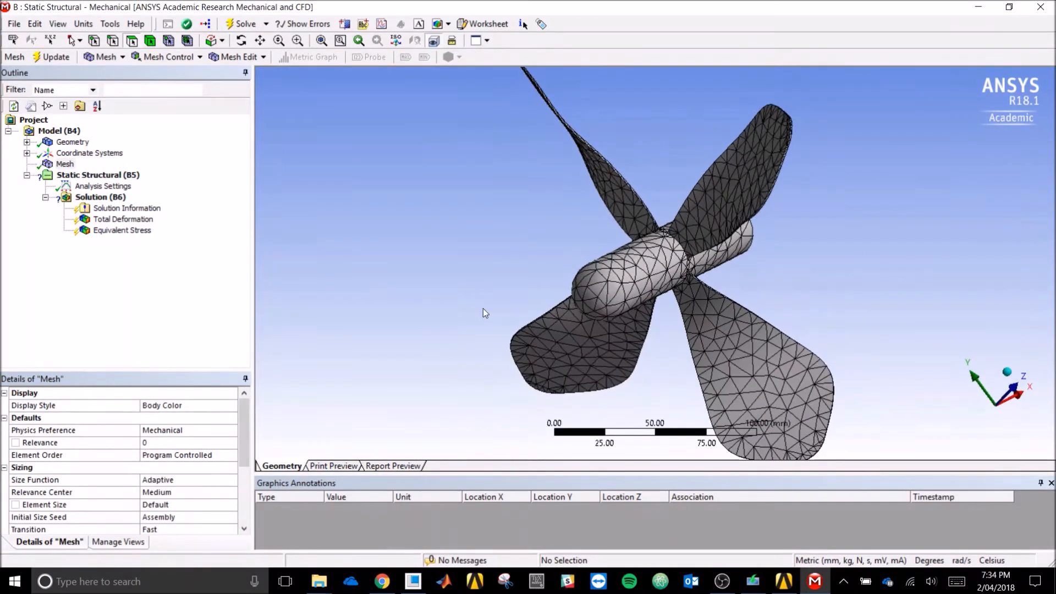
Add a Rotational Velocity load to the Static Structural analysis and scope it to the fan body.
left_click(106, 176)
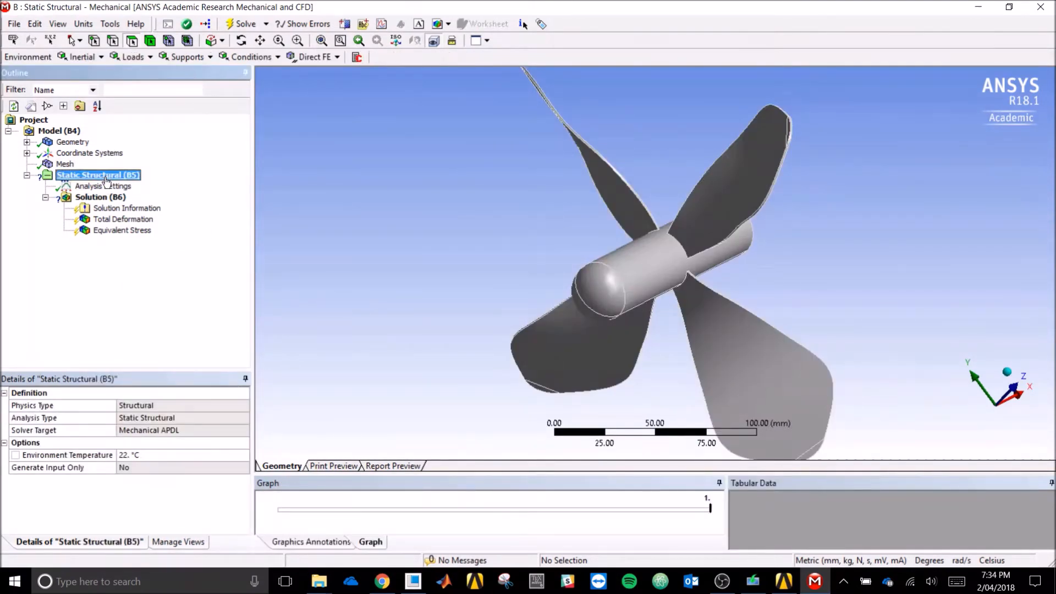
left_click(132, 58)
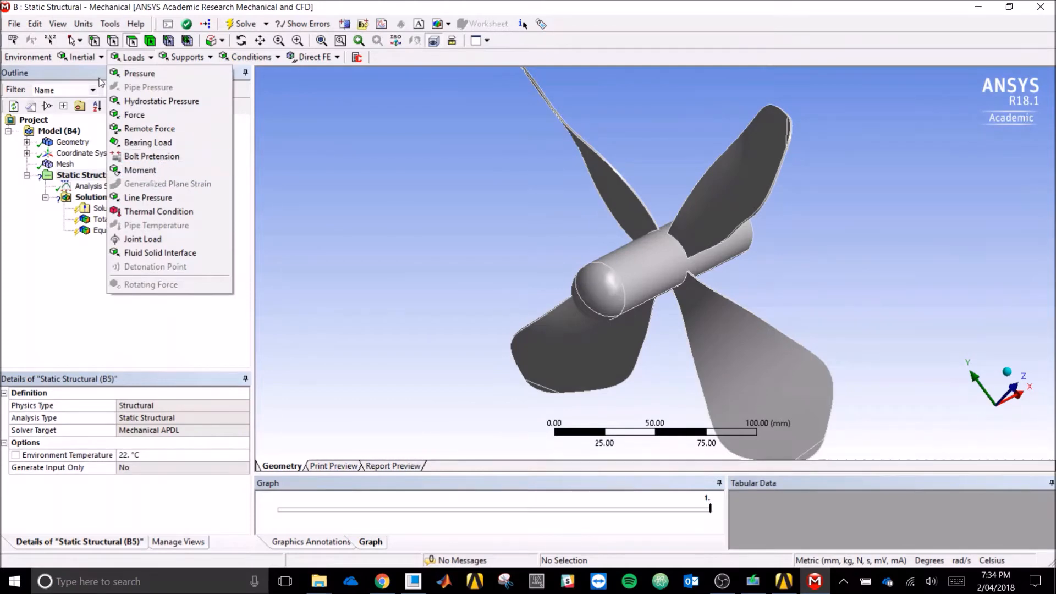
left_click(83, 56)
left_click(83, 58)
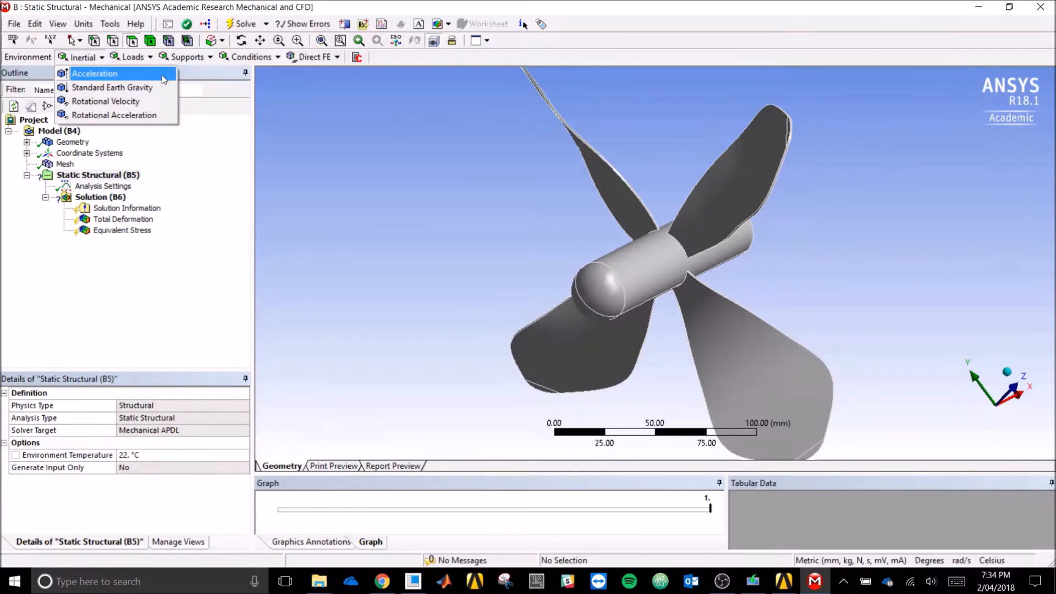
left_click(155, 101)
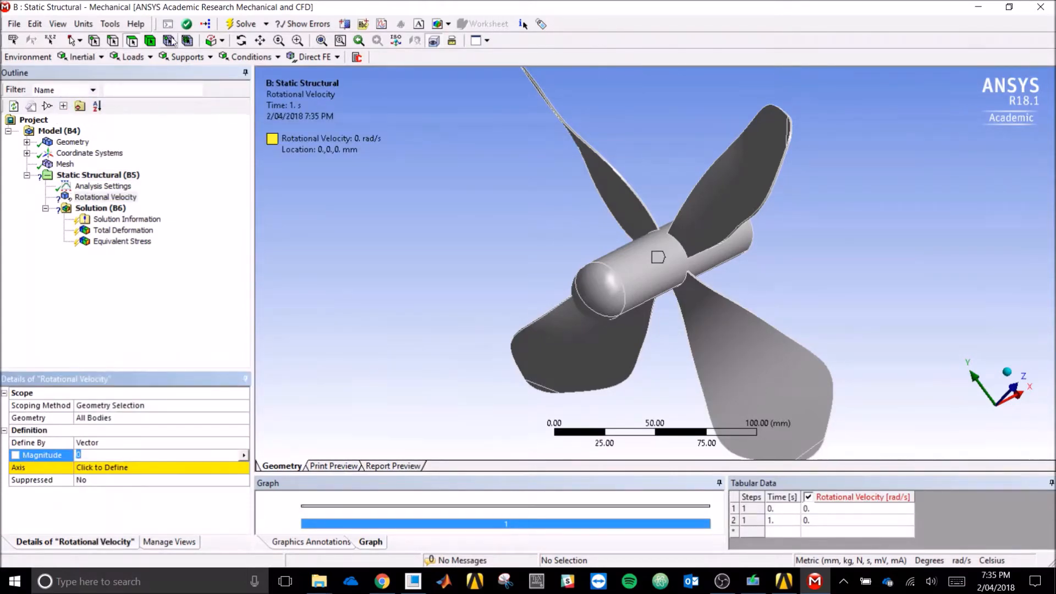
key("Return")
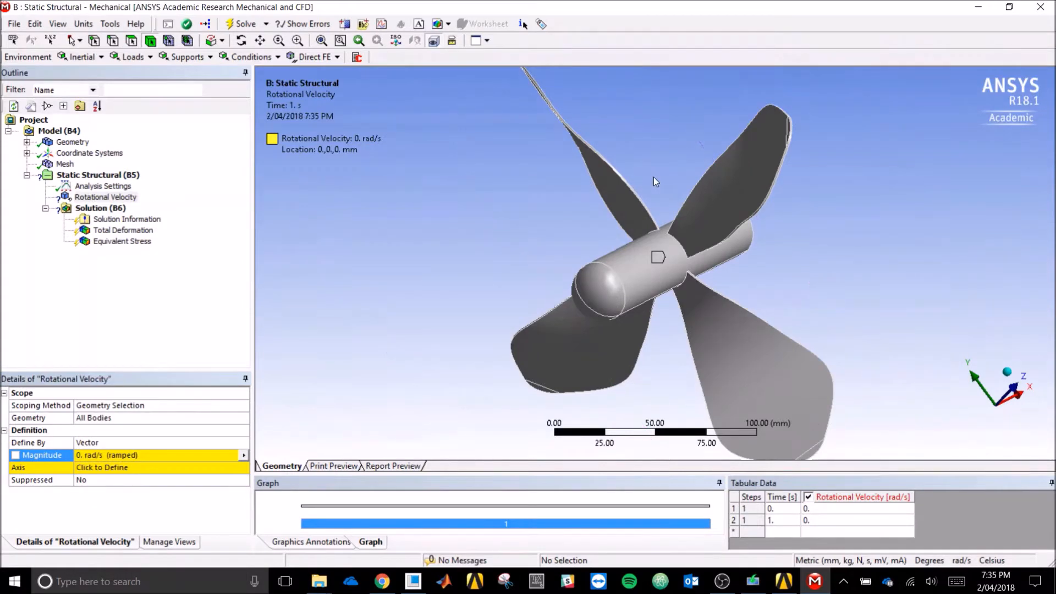
left_click(640, 219)
left_click(117, 418)
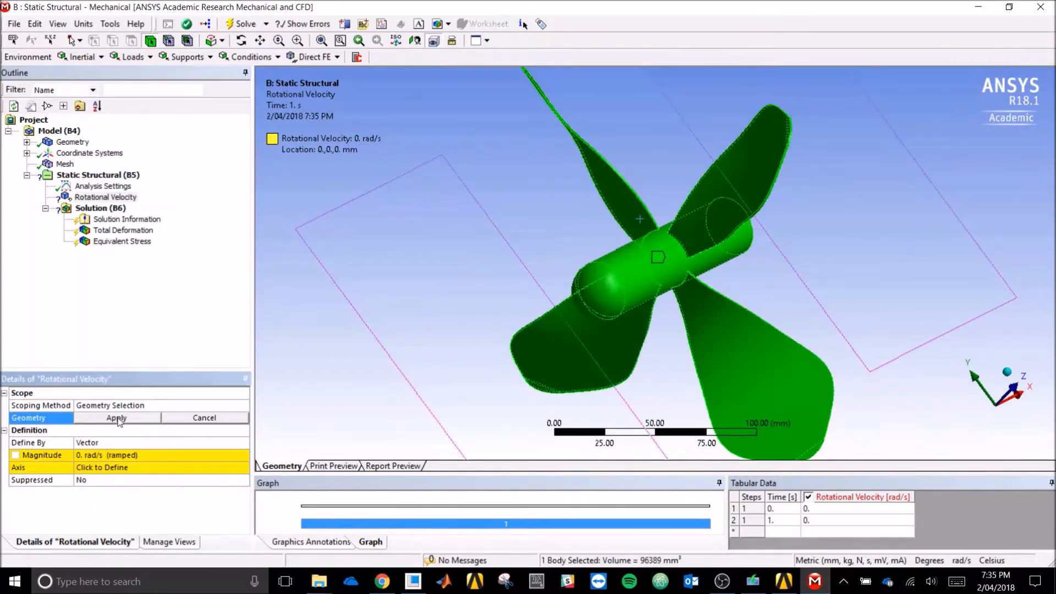
left_click(117, 418)
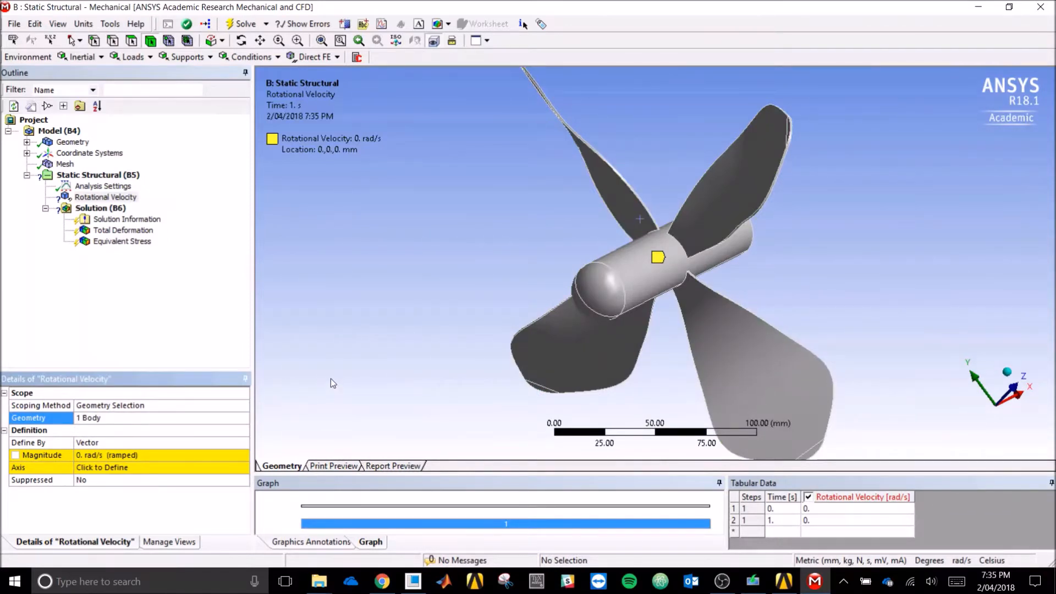
Define the rotational velocity by components in the Global Coordinate System, with an X component of 628 rad/s.
left_click(95, 442)
left_click(243, 442)
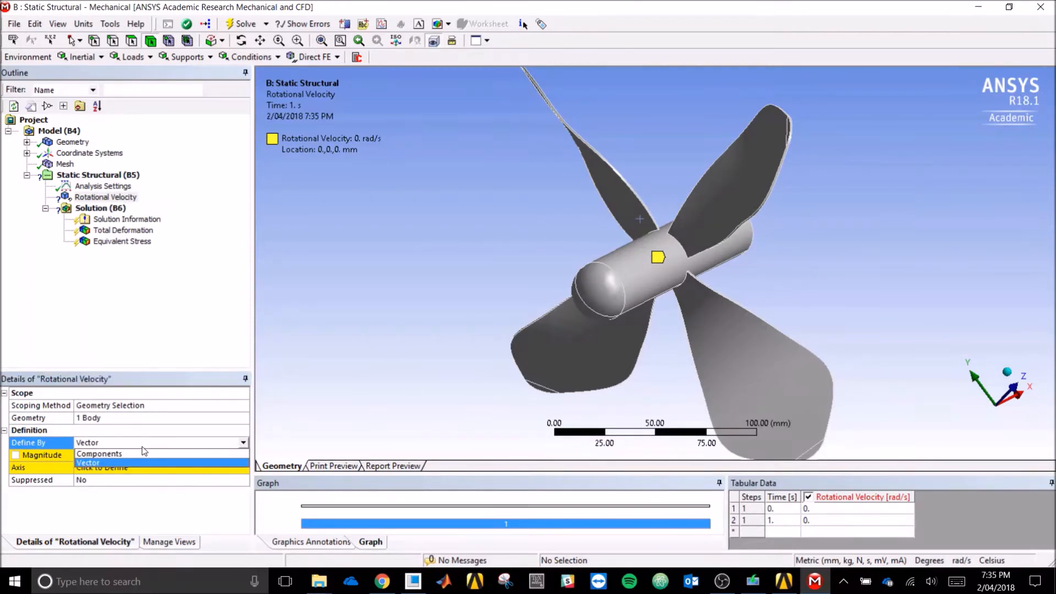
left_click(117, 455)
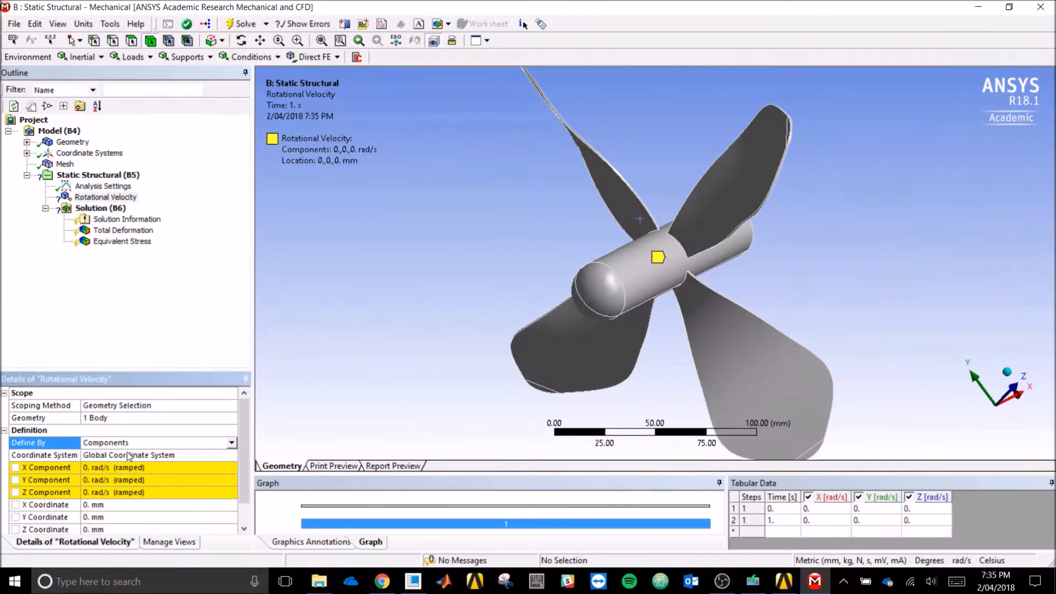
left_click(195, 467)
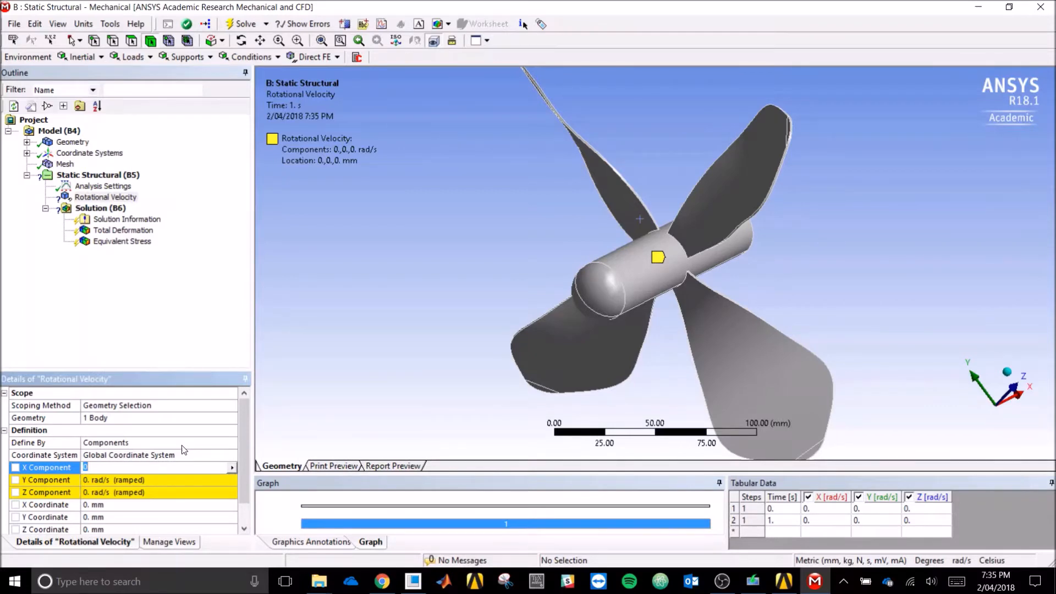
type("62")
key("Return")
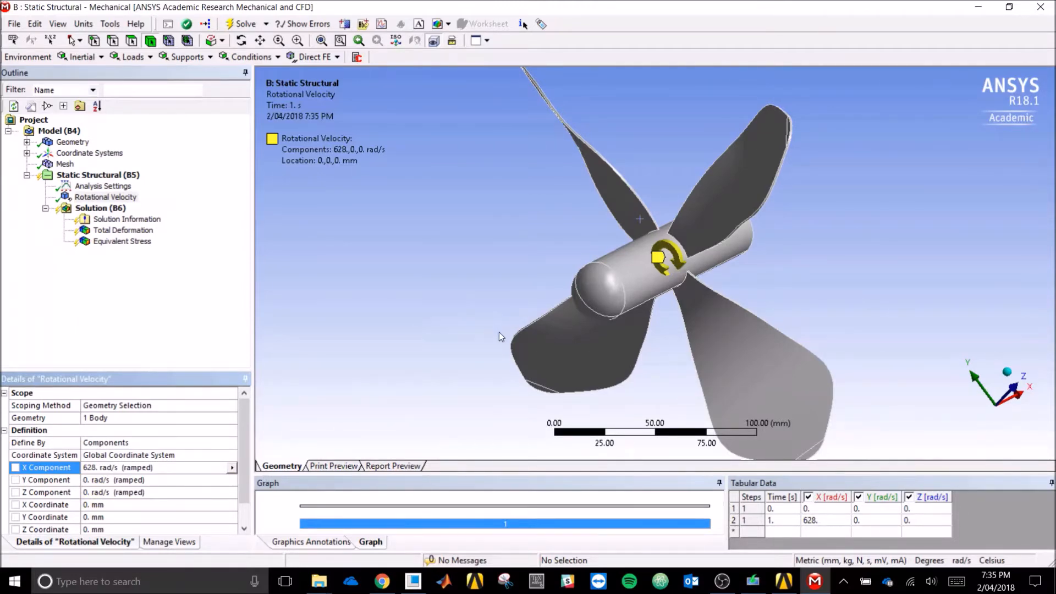
middle_click_drag(499, 332, 504, 321)
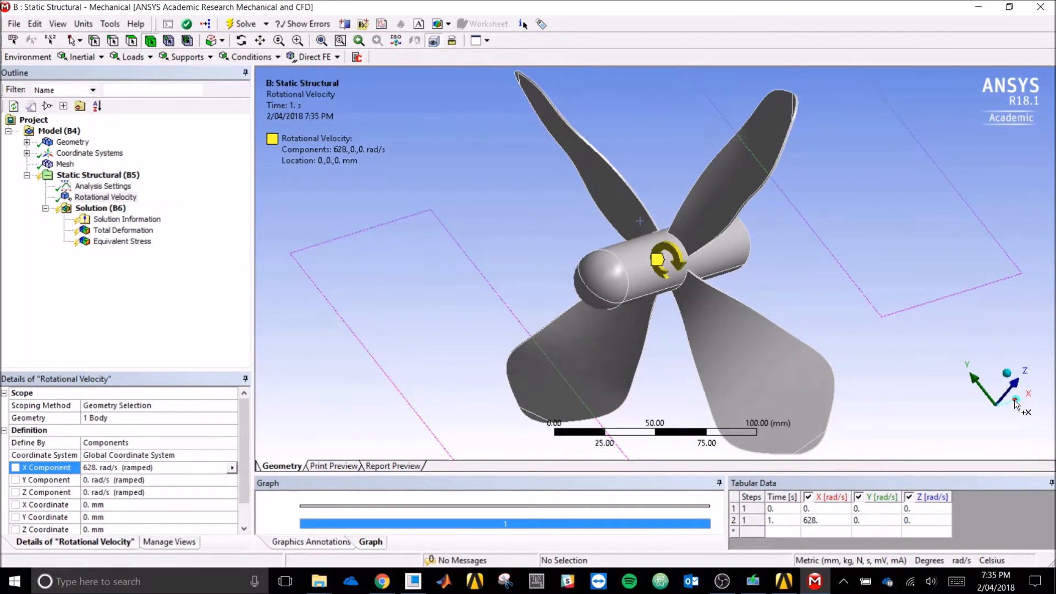
middle_click_drag(820, 315, 838, 312)
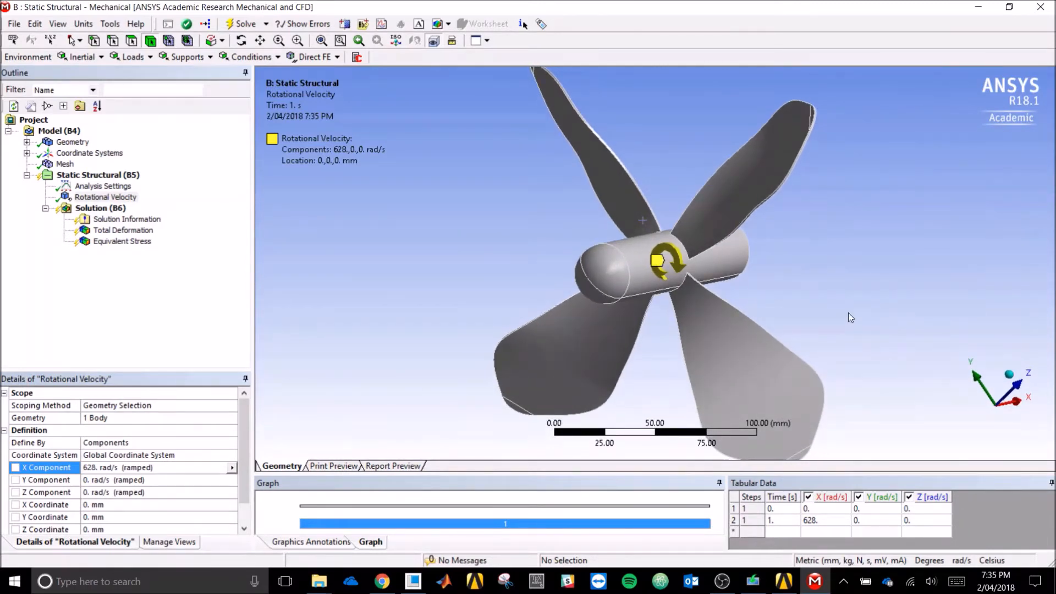
Apply a Fixed Support to the flat circular end face of the fan's hub.
mouse_move(849, 313)
middle_mouse_down()
mouse_move(636, 338)
mouse_move(604, 352)
middle_mouse_up()
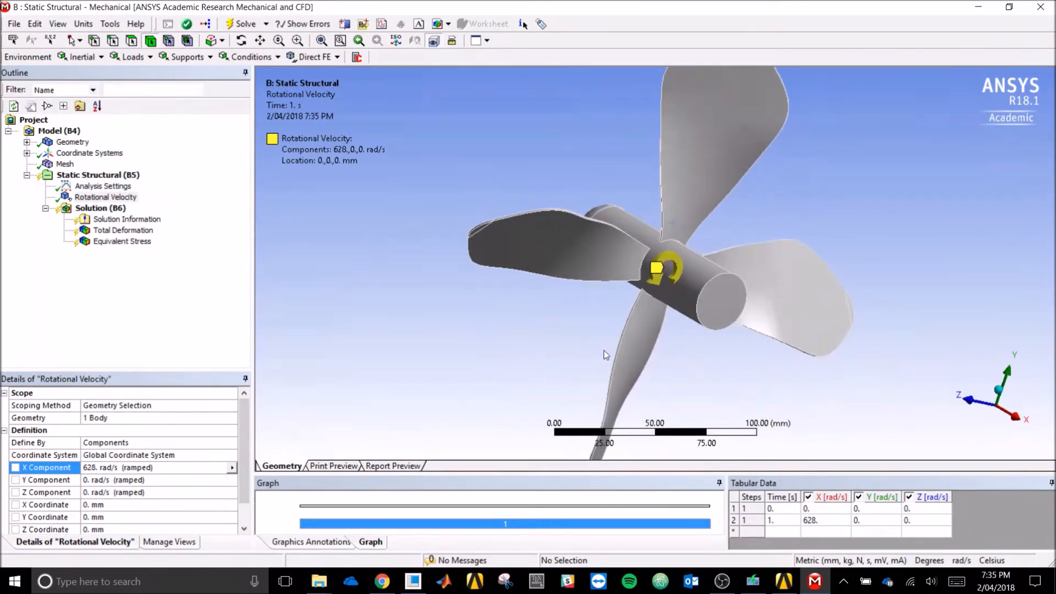
left_click(185, 57)
left_click(183, 74)
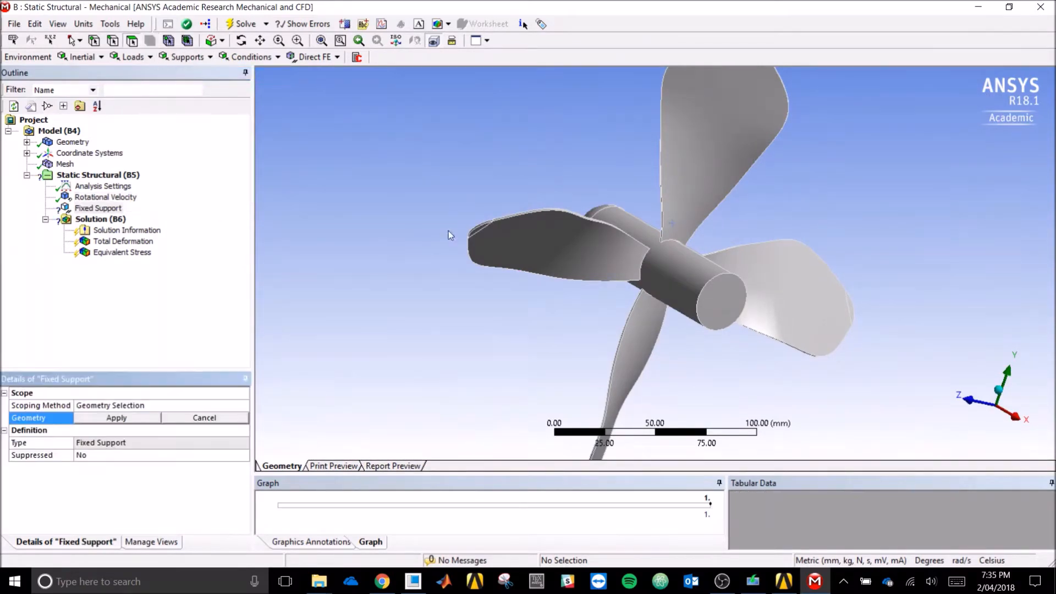
left_click(728, 306)
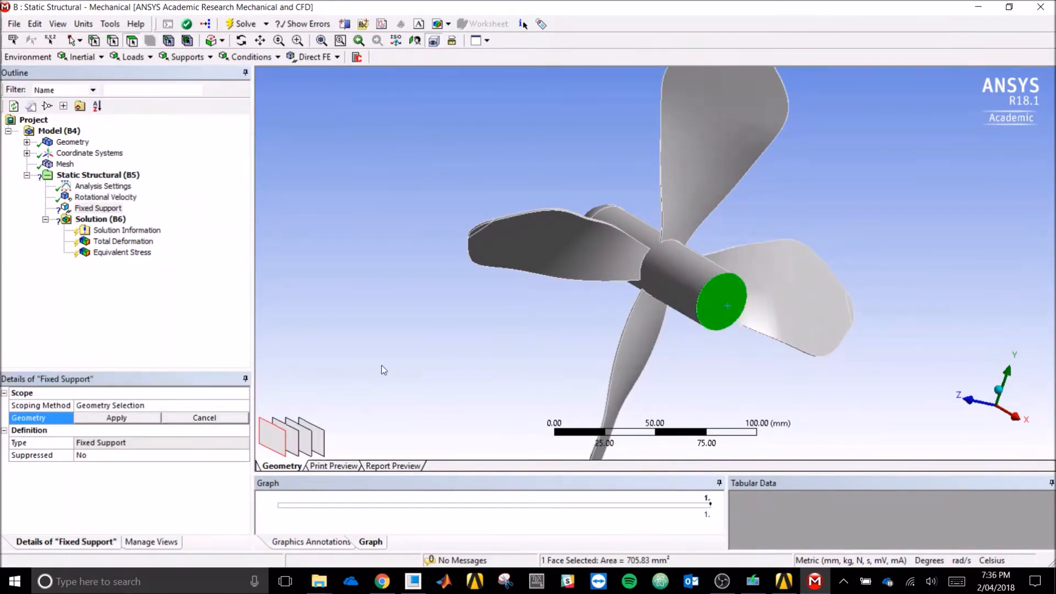
left_click(137, 418)
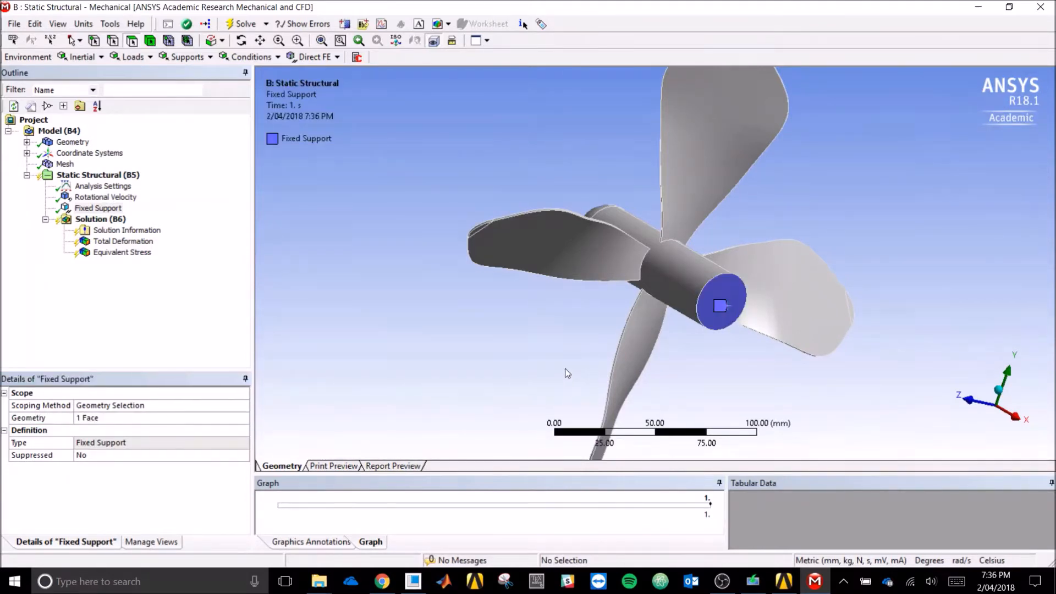
Solve the static structural analysis of the fan.
middle_click_drag(510, 364, 800, 354)
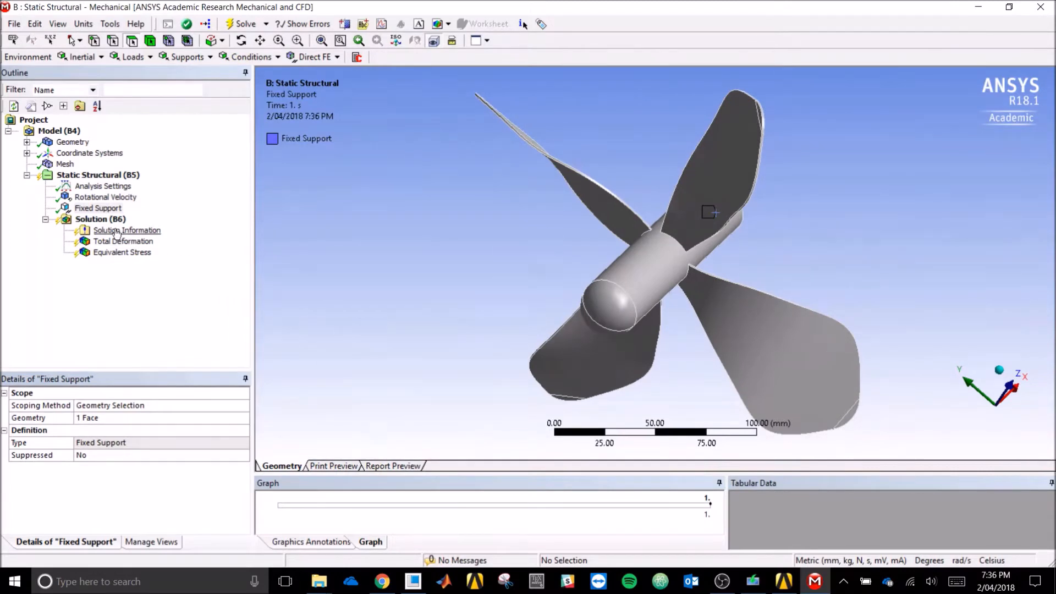
left_click(102, 220)
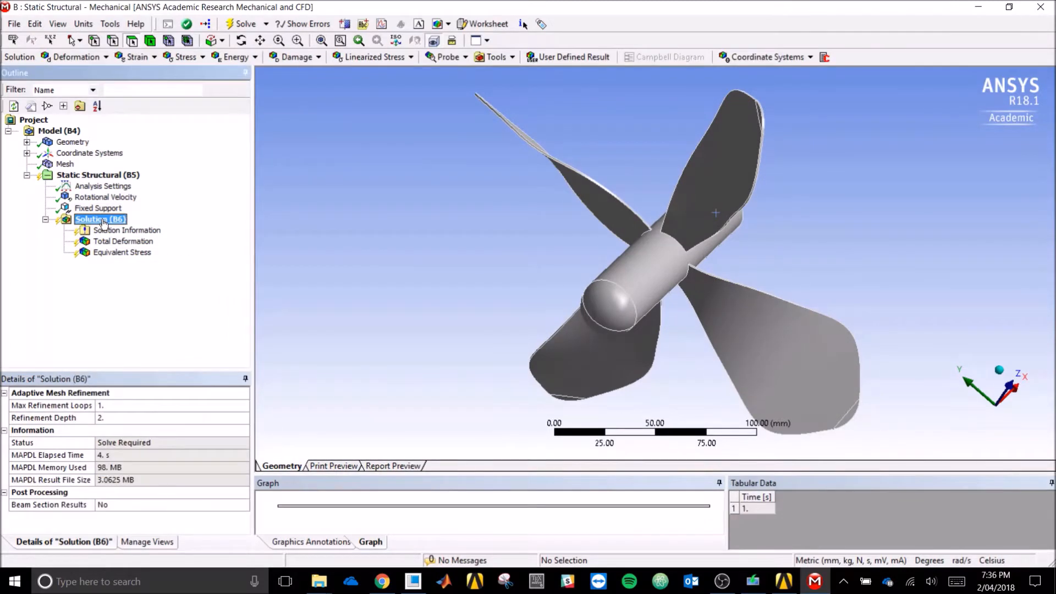
right_click(102, 221)
left_click(144, 252)
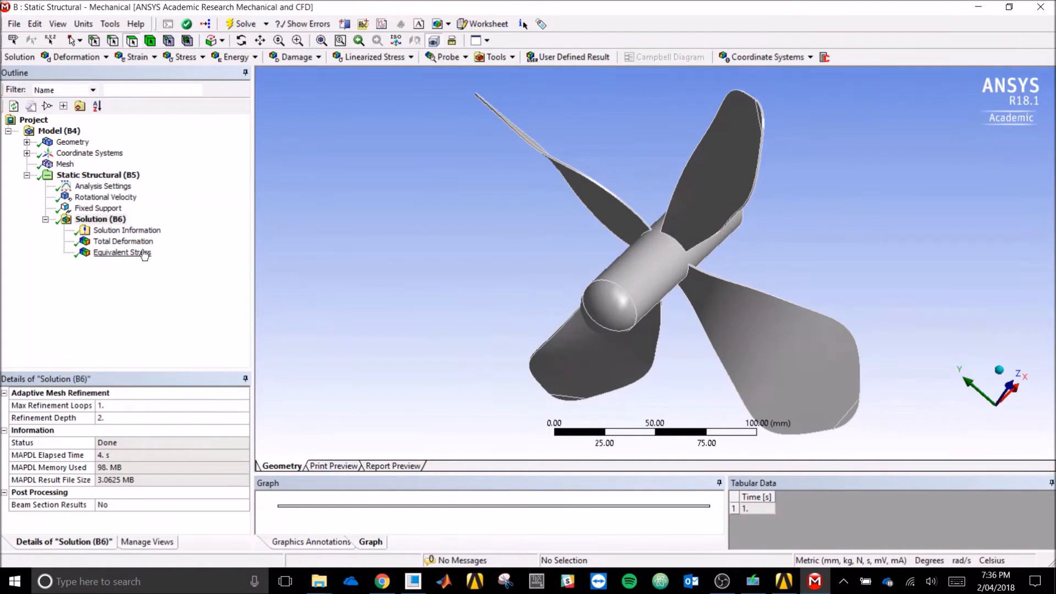
Examine the Total Deformation result on the fan blades and play its animation.
left_click(124, 241)
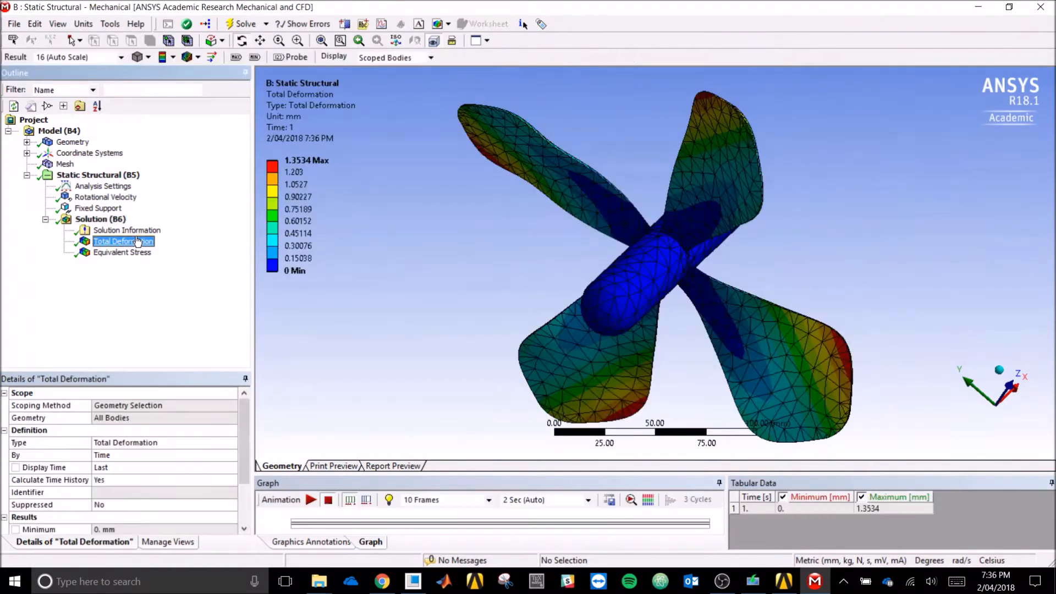
left_click_drag(431, 281, 649, 302)
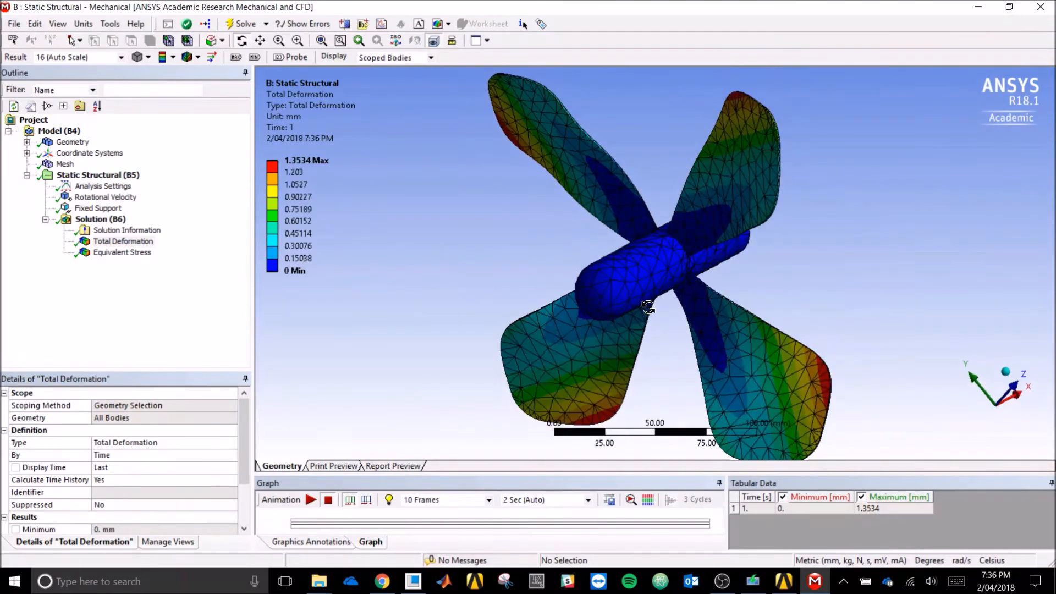
left_click(312, 500)
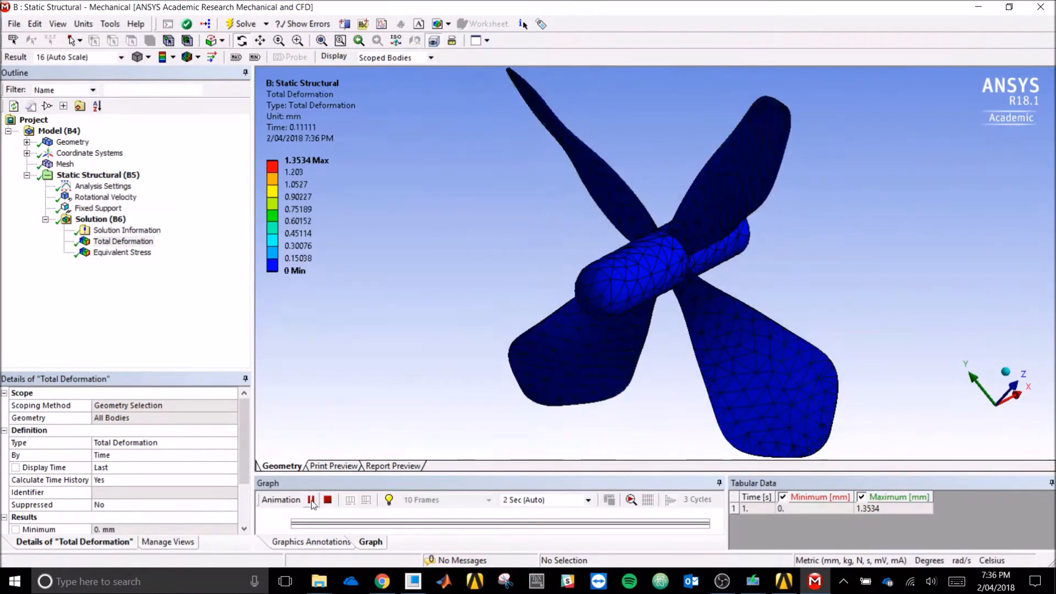
left_click_drag(556, 348, 598, 337)
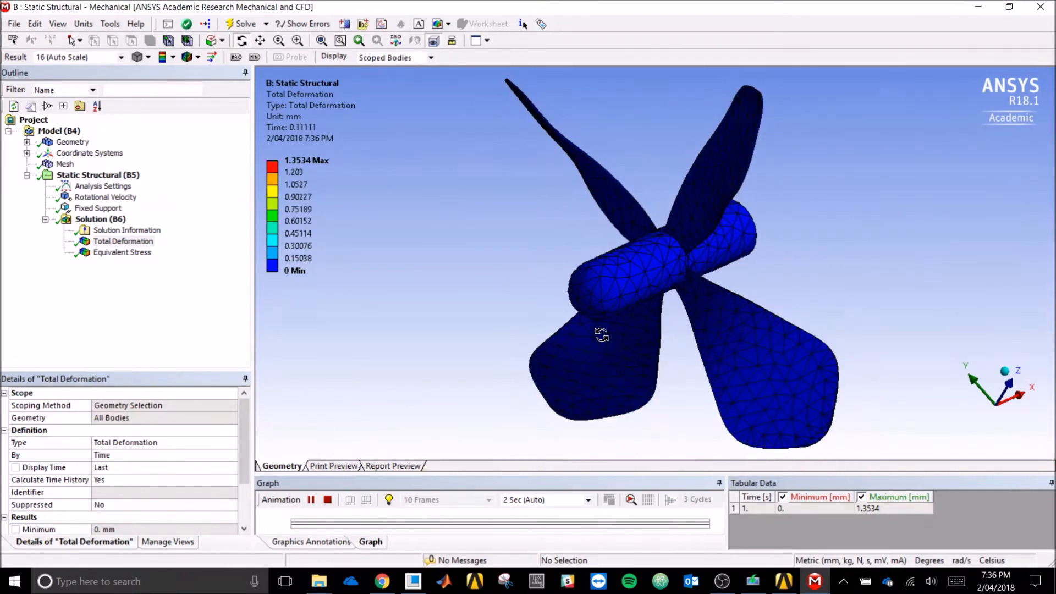
left_click(329, 501)
Examine the Equivalent Stress distribution on the blades and around their roots at the hub.
left_click(134, 253)
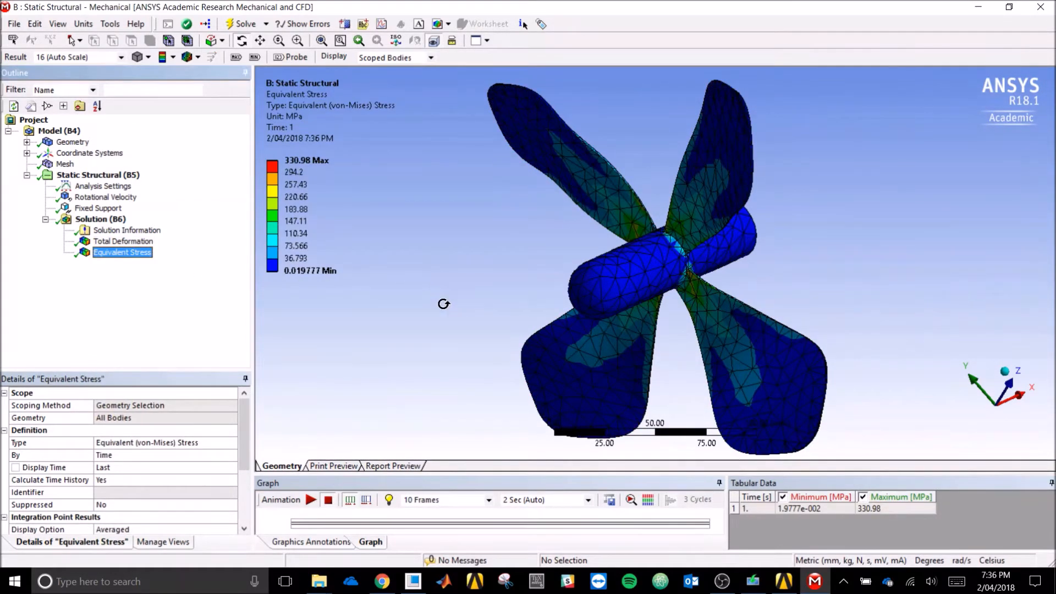
left_click_drag(662, 298, 761, 261)
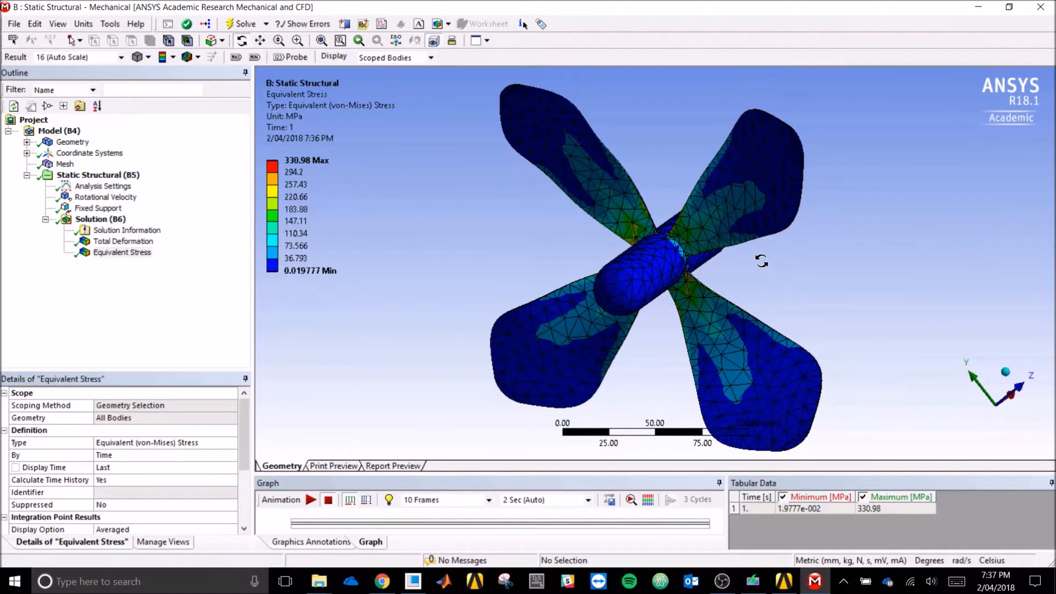
left_click_drag(655, 271, 703, 271)
Switch to Workbench and add a Modal analysis system that shares the Static Structural system's engineering data, geometry and model.
left_click(784, 583)
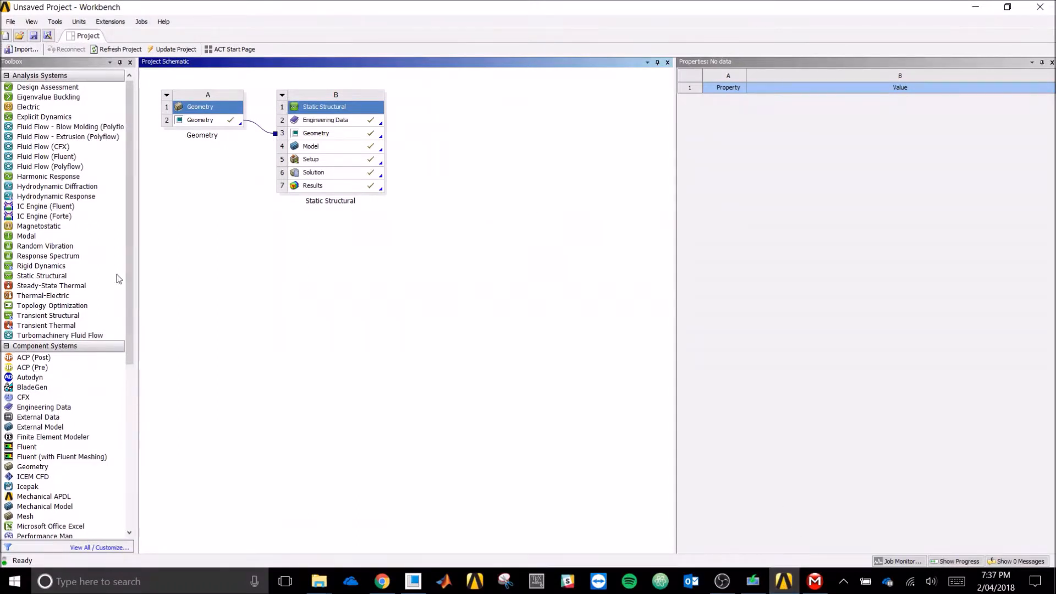
left_click(32, 238)
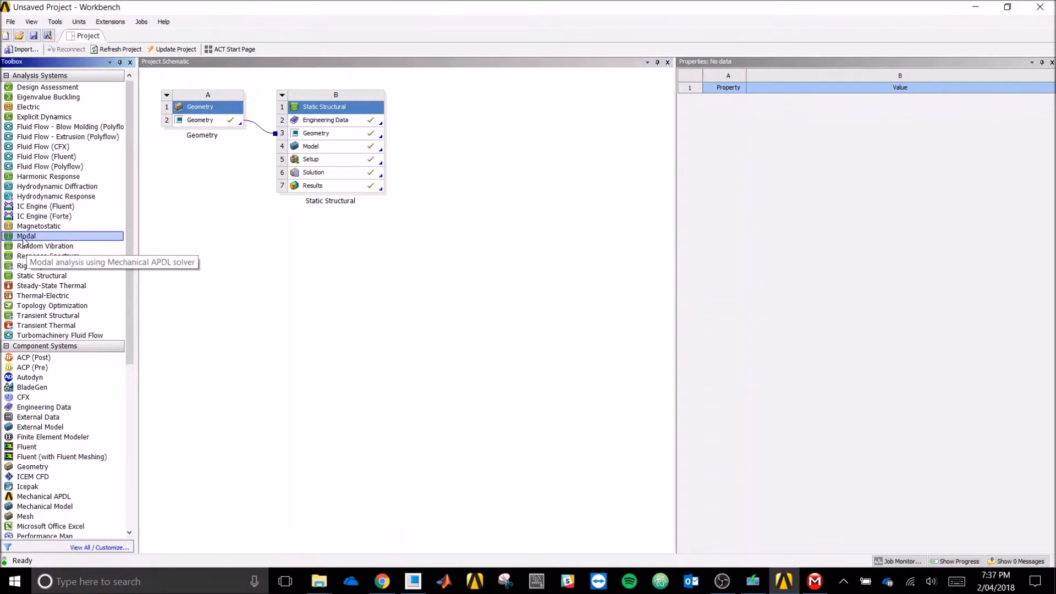
left_click_drag(182, 240, 330, 148)
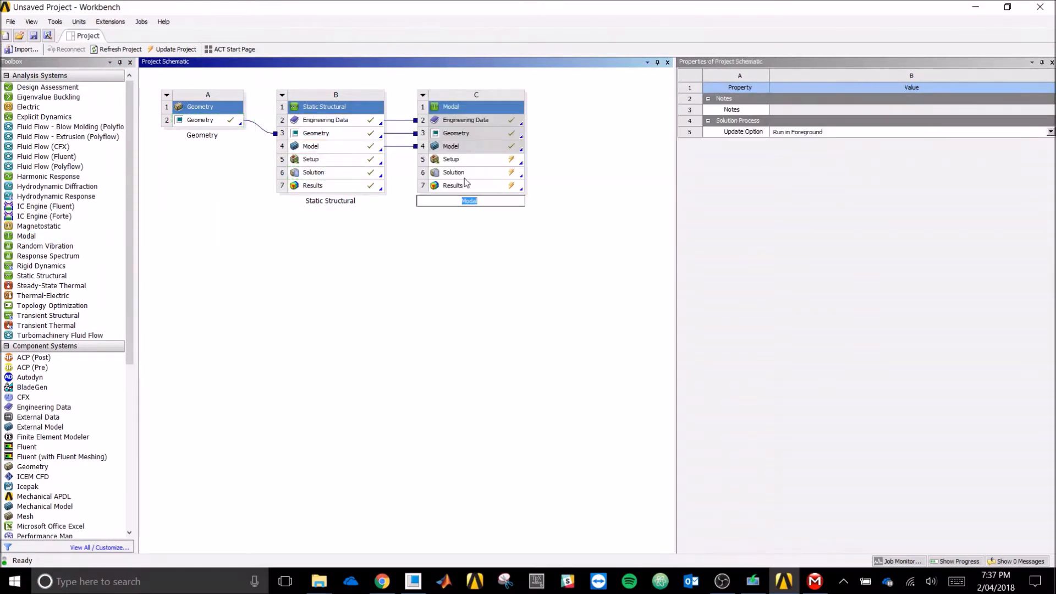
Return to Mechanical and set the modal analysis to find a maximum of 10 modes.
left_click(531, 283)
left_click(815, 586)
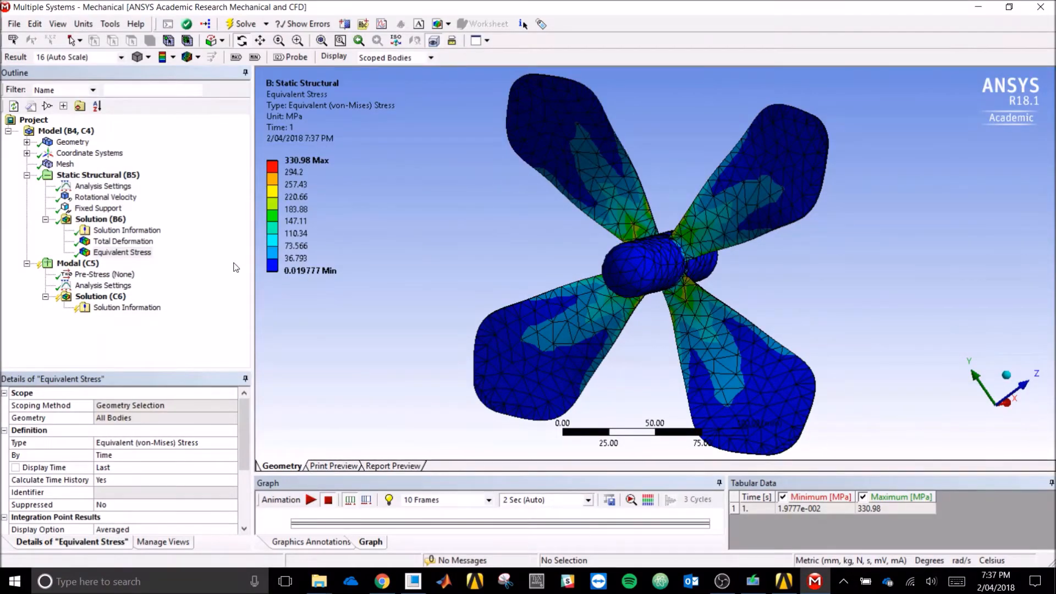
left_click(77, 266)
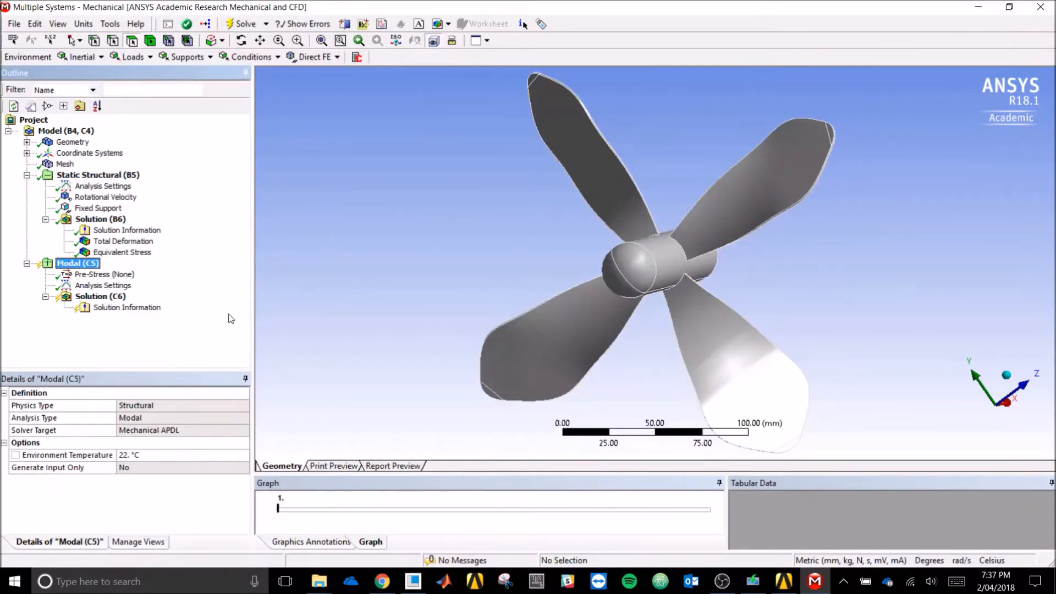
mouse_move(332, 303)
middle_mouse_down()
mouse_move(323, 288)
mouse_move(326, 308)
middle_mouse_up()
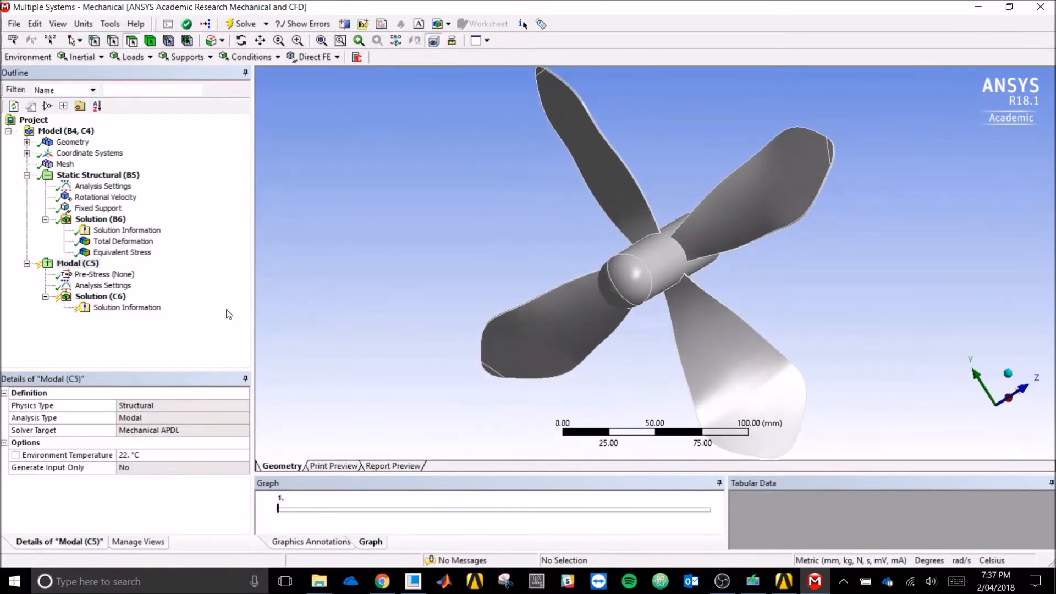
left_click(107, 285)
left_click(124, 408)
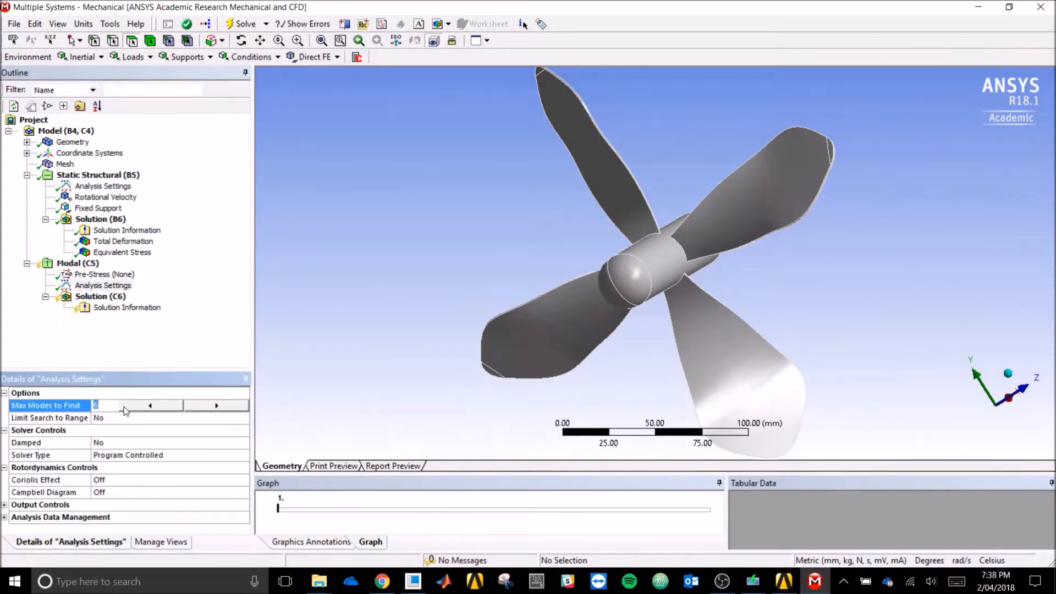
type("10")
left_click(126, 347)
Add a Fixed Support to the modal analysis on the flat circular end face of the fan's shaft.
middle_click_drag(476, 282, 392, 297)
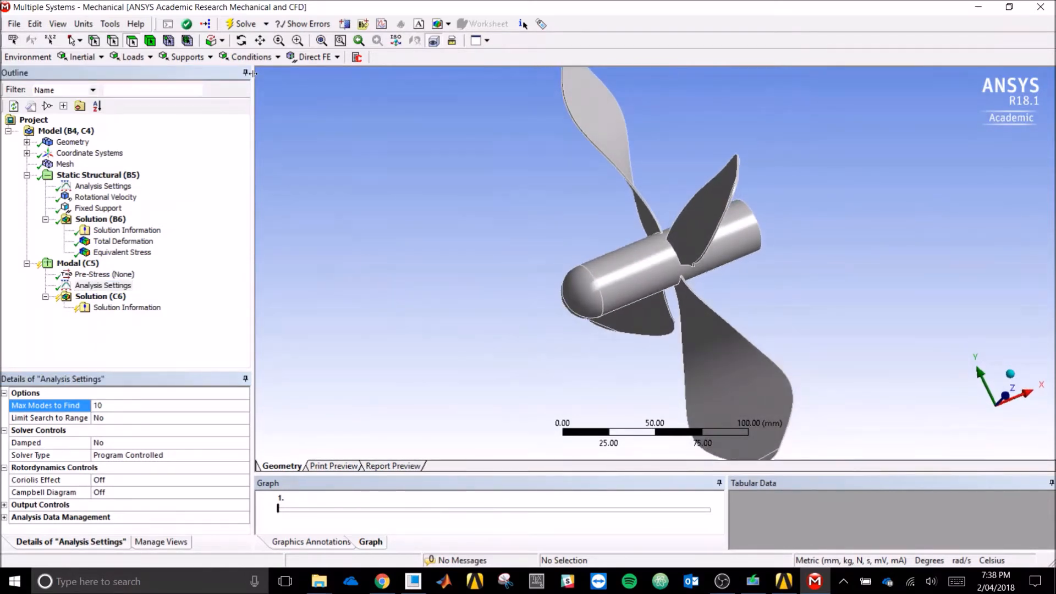
left_click(166, 59)
left_click(190, 74)
middle_click_drag(777, 258, 706, 306)
left_click(732, 239)
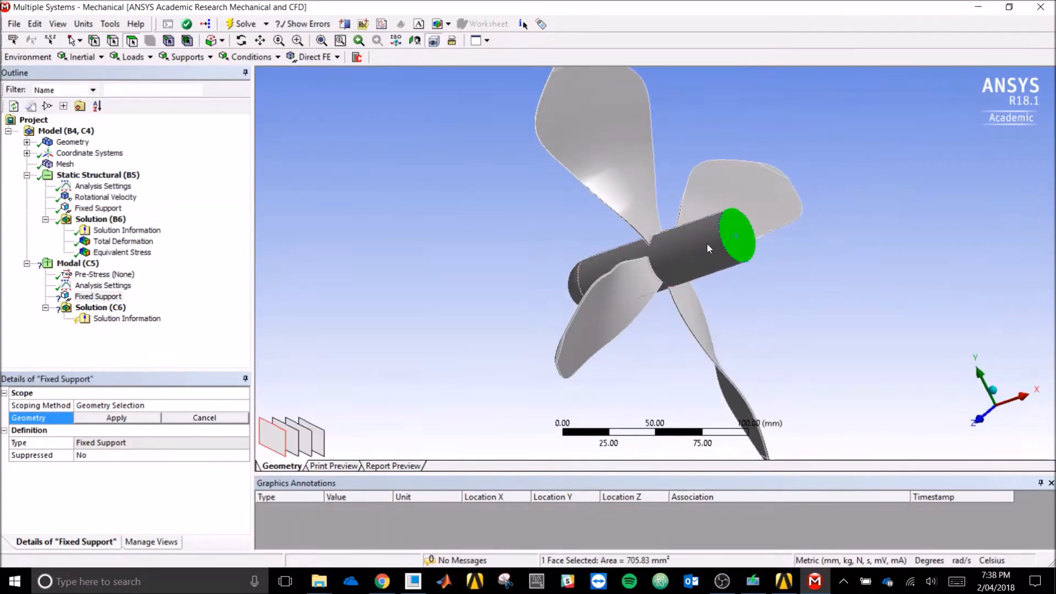
middle_click_drag(512, 334, 618, 270)
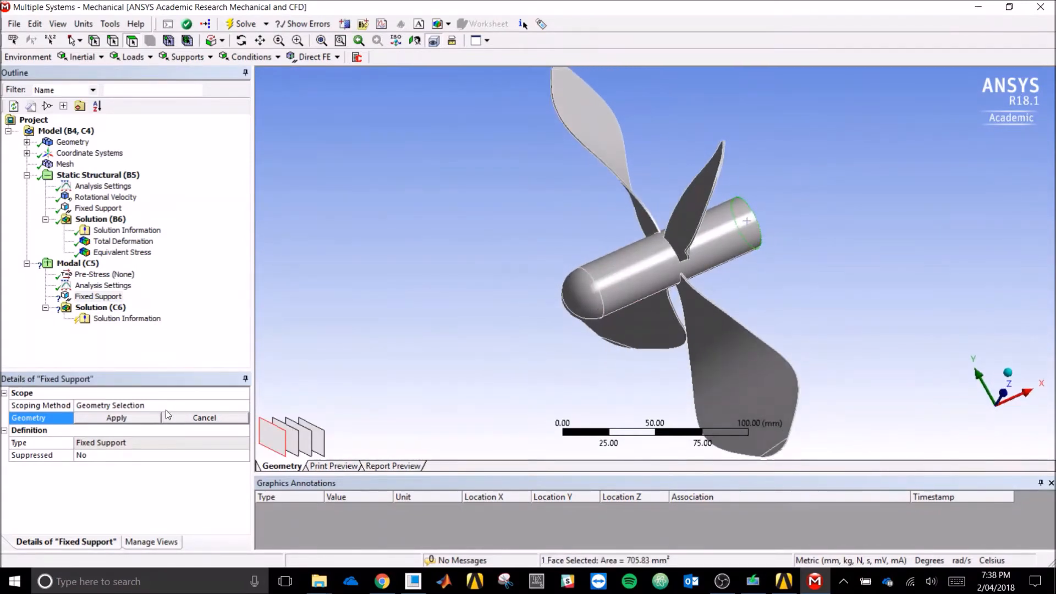
left_click(116, 418)
Solve the modal analysis and enlarge the graph and table area to show all the mode frequencies.
middle_click_drag(520, 395, 594, 374)
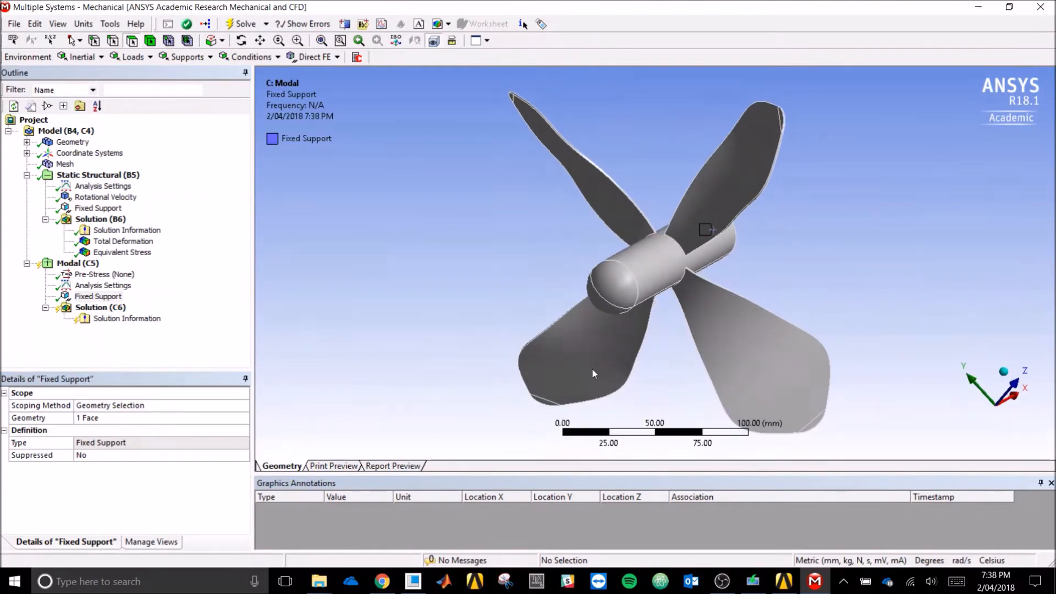
left_click(98, 307)
right_click(98, 307)
left_click(113, 332)
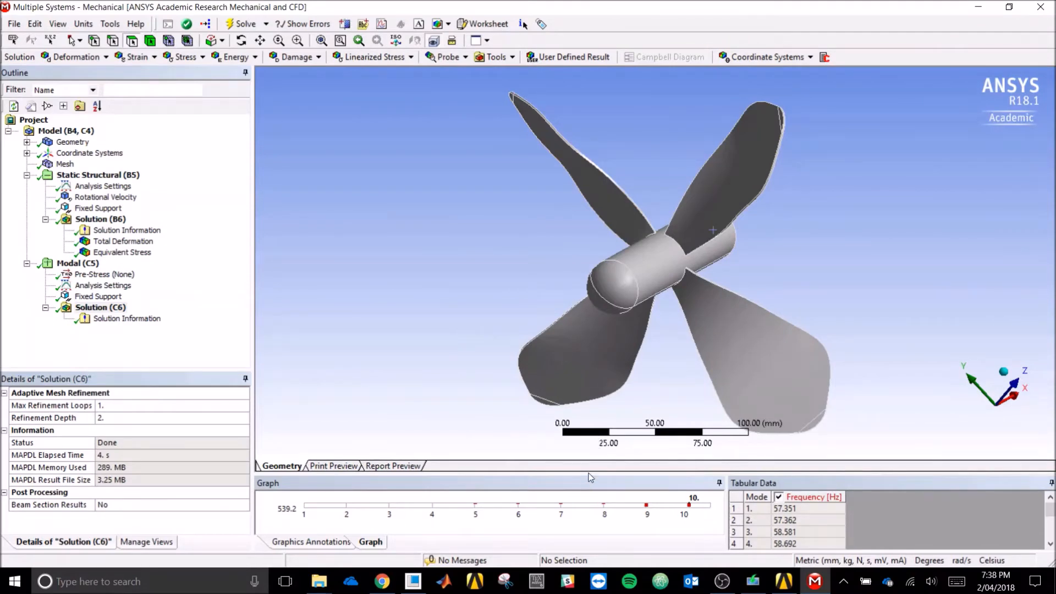
left_click_drag(588, 473, 593, 373)
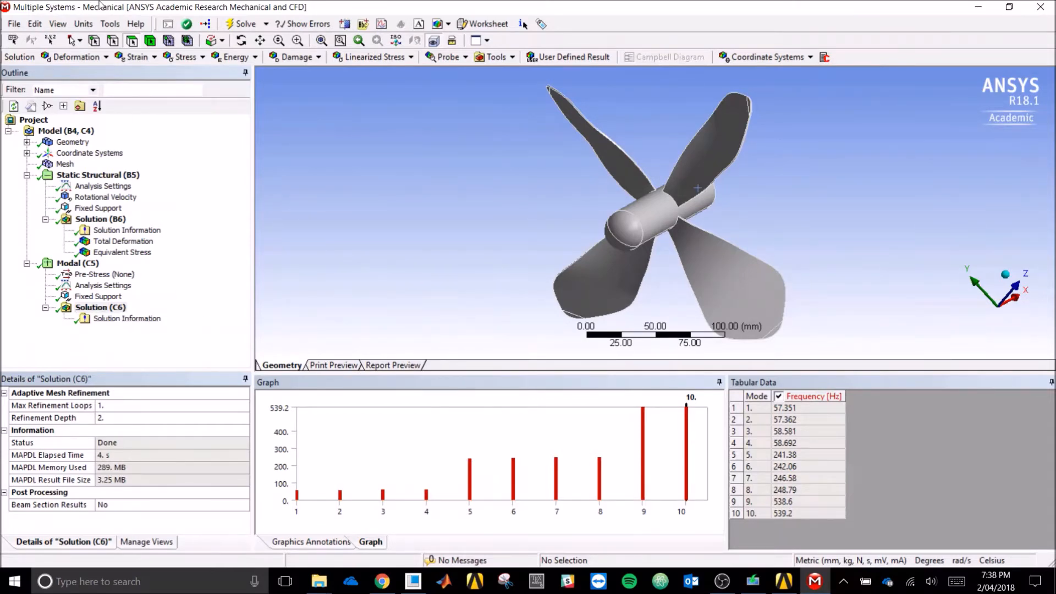
Add a Total Deformation result for mode 1 to the modal solution and evaluate it.
left_click(87, 59)
left_click(91, 71)
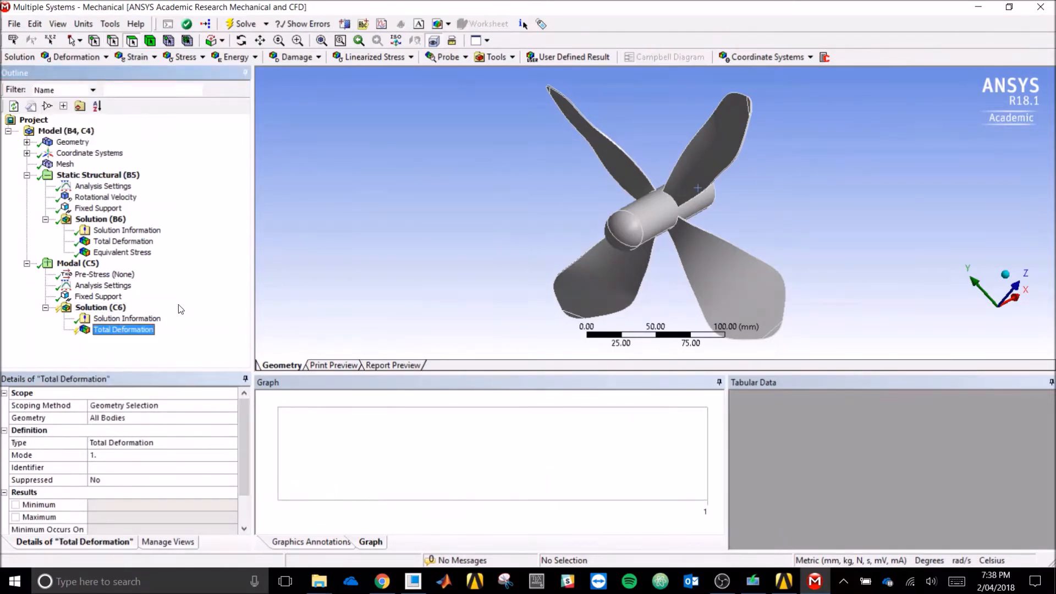
right_click(132, 331)
left_click(166, 357)
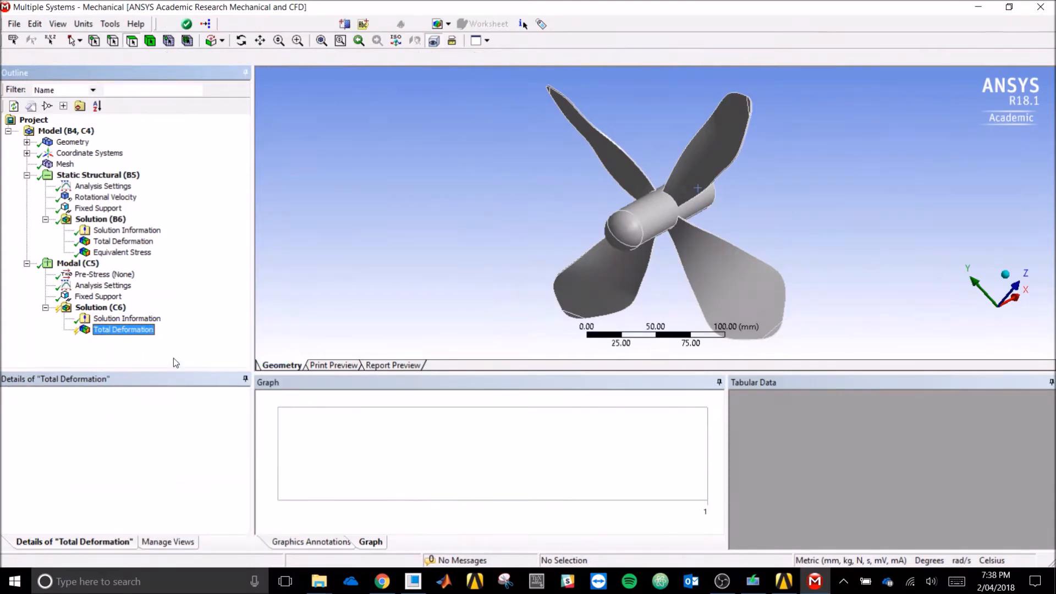
Play the mode 1 deformation animation and examine the blades' motion from several angles.
middle_click_drag(564, 325, 618, 307)
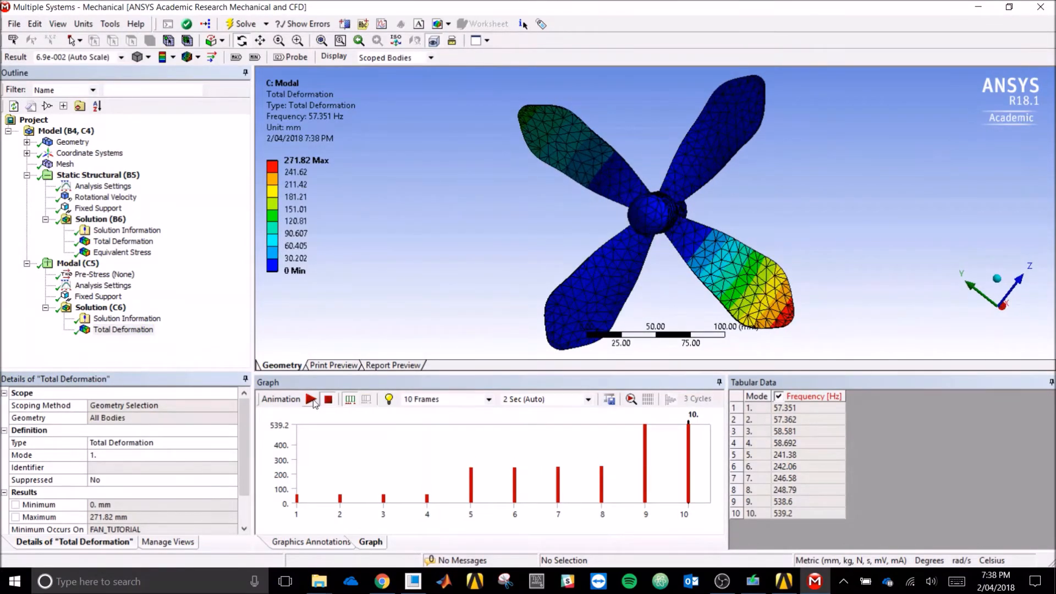
left_click(311, 399)
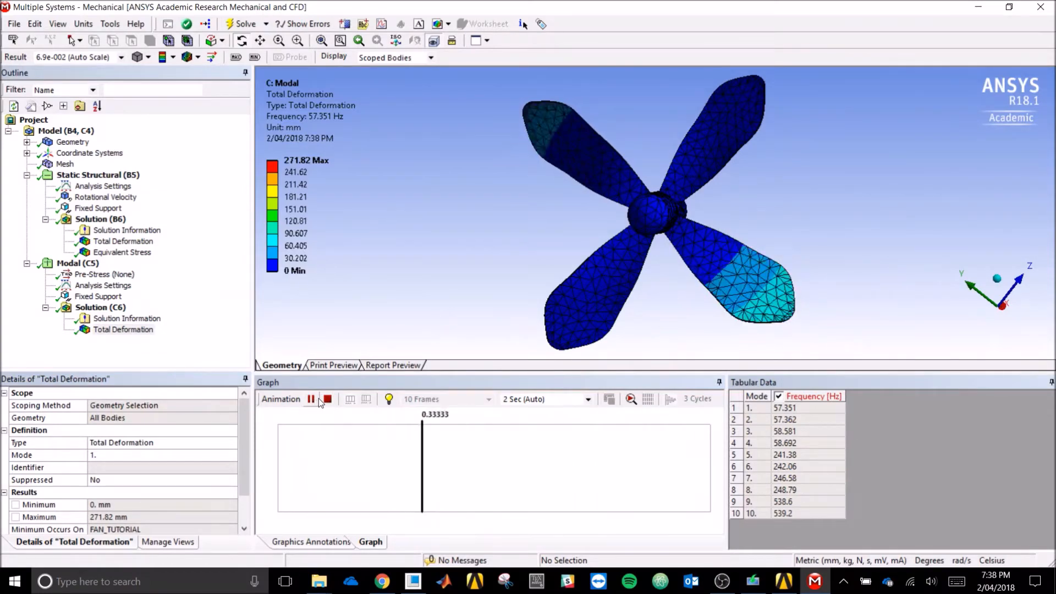
middle_click_drag(741, 282, 666, 292)
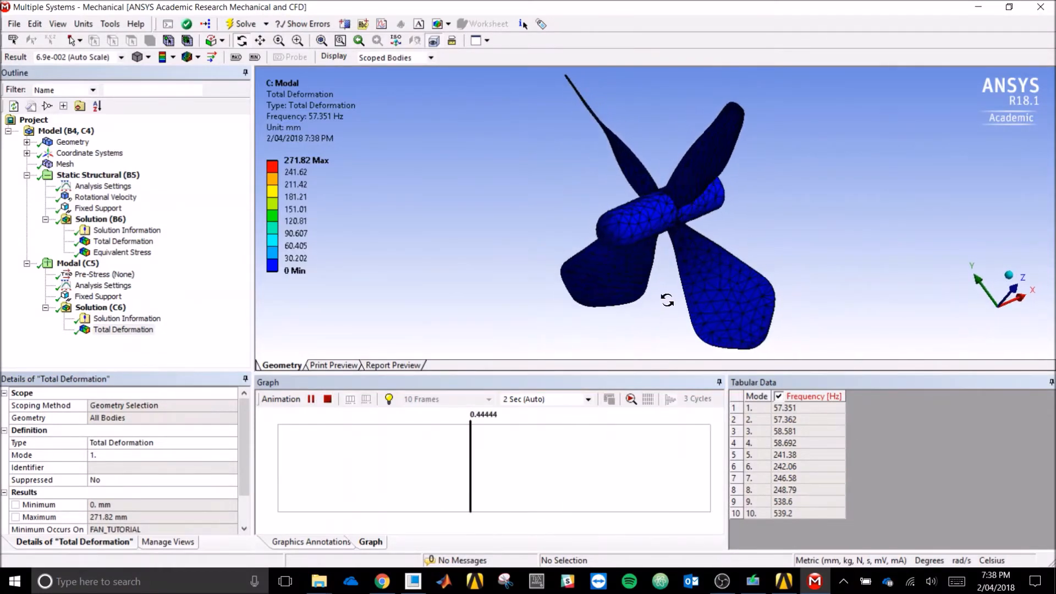
left_click(327, 400)
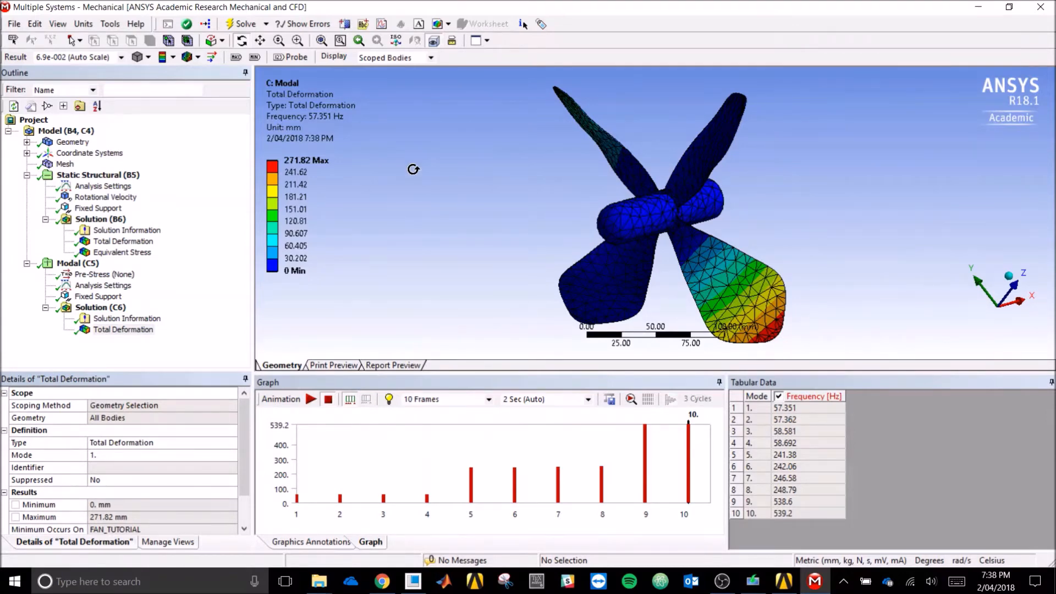
left_click_drag(535, 203, 564, 203)
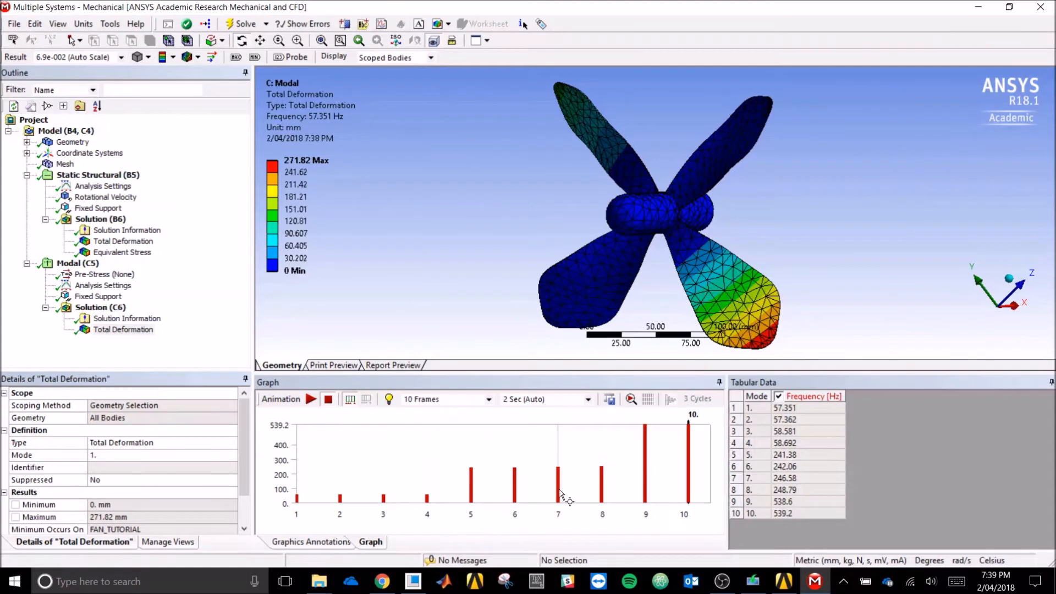
Set the modal Total Deformation result to mode 7 and re-evaluate it.
left_click(138, 456)
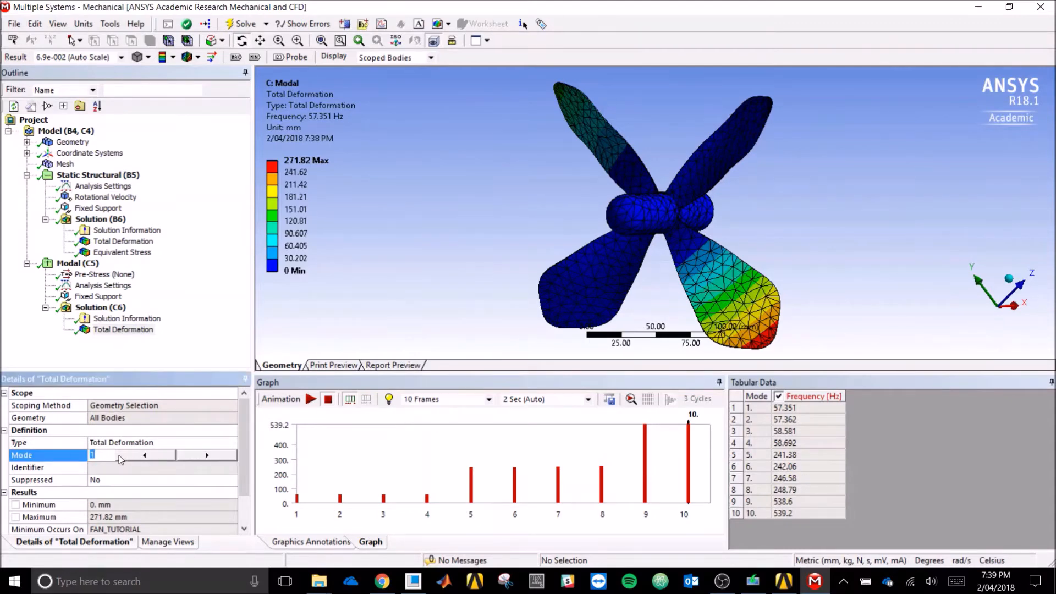
type("7")
left_click(190, 352)
left_click(137, 330)
right_click(137, 338)
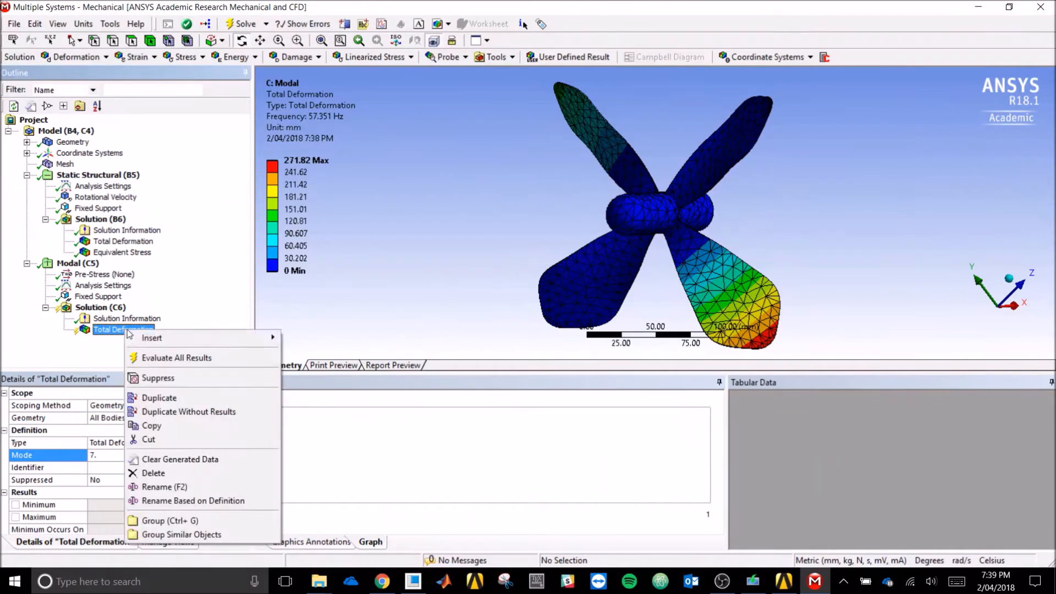
left_click(161, 360)
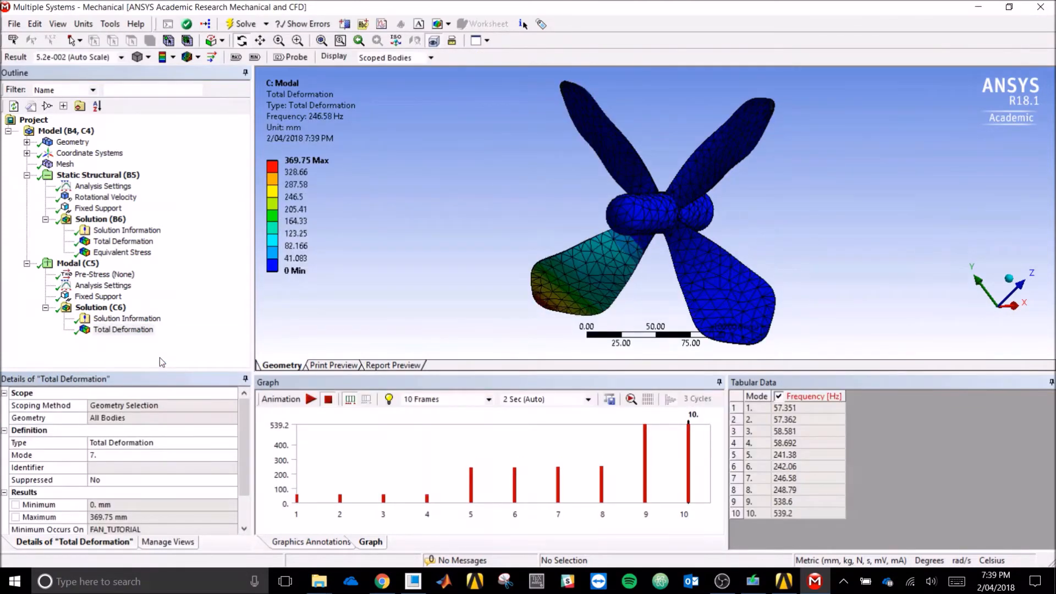
Play the mode 7 animation, then examine the deformed blade shape and the table of natural frequencies.
left_click(311, 399)
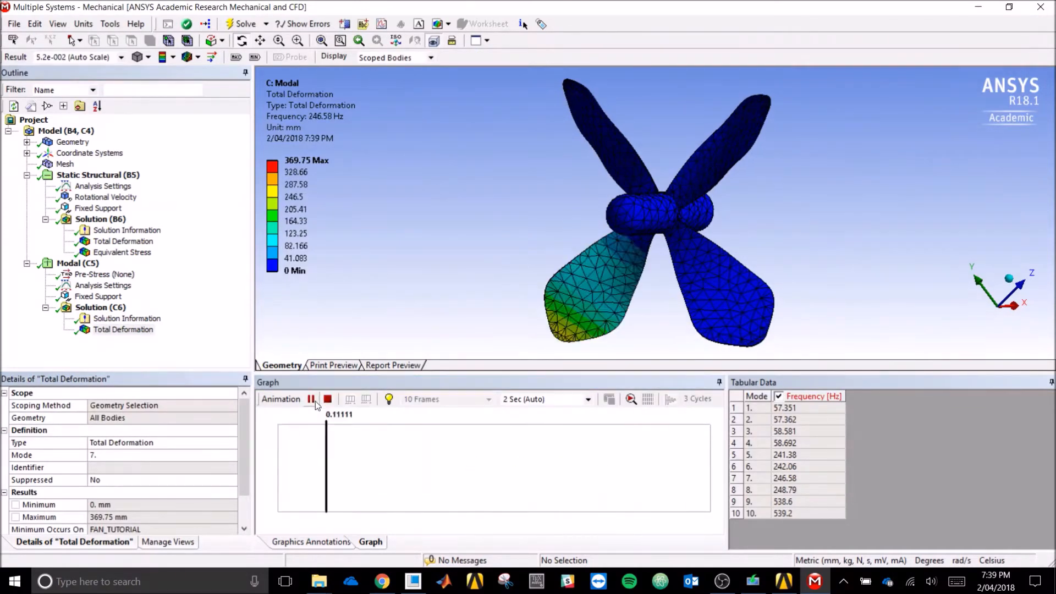
mouse_move(632, 306)
left_mouse_down()
mouse_move(705, 288)
mouse_move(703, 304)
mouse_move(642, 312)
left_mouse_up()
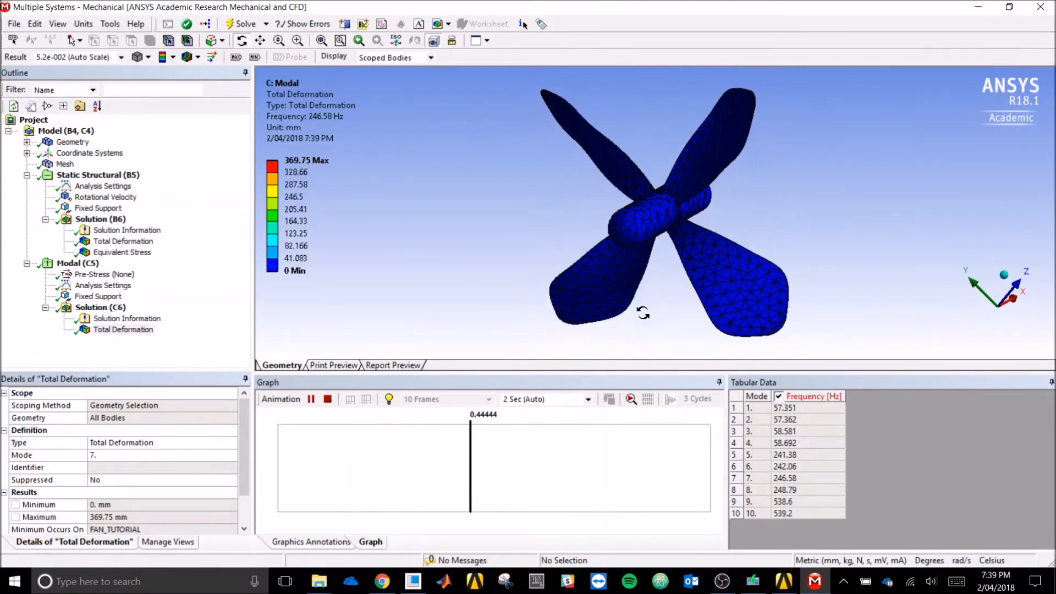
left_click(328, 399)
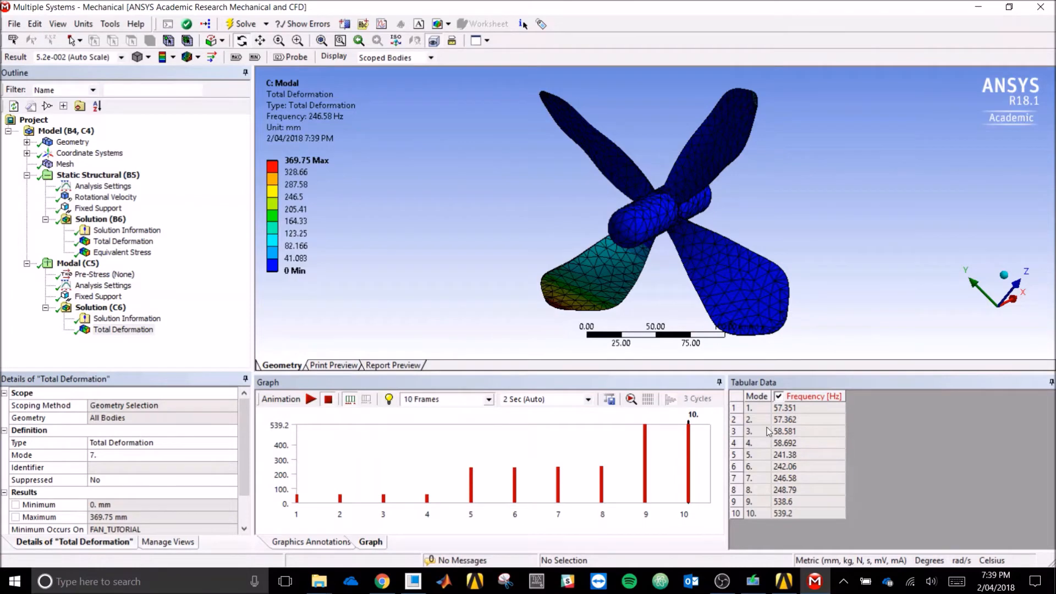
left_click(891, 445)
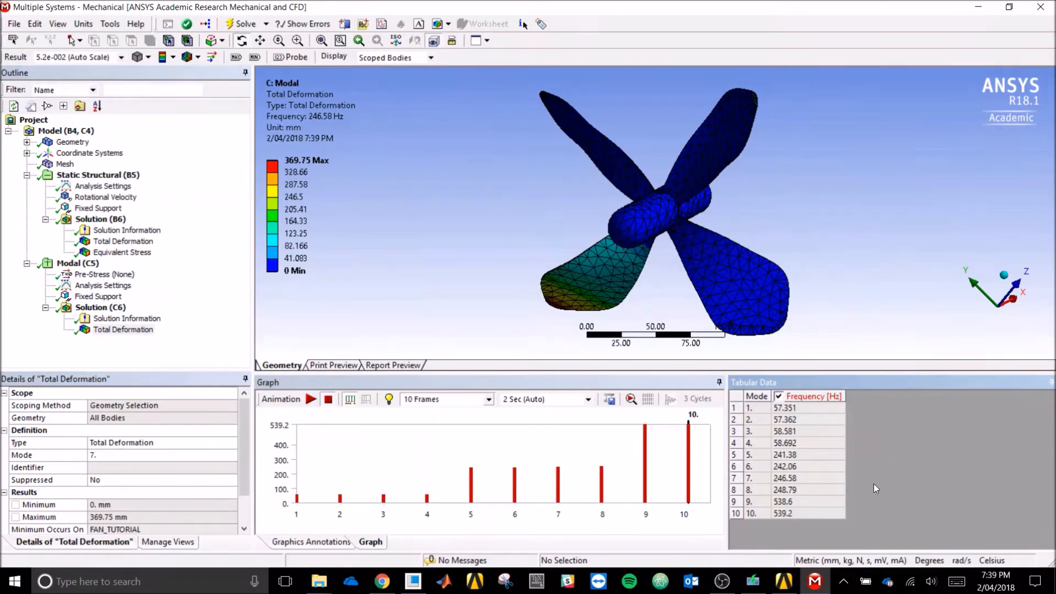
left_click_drag(831, 320, 830, 279)
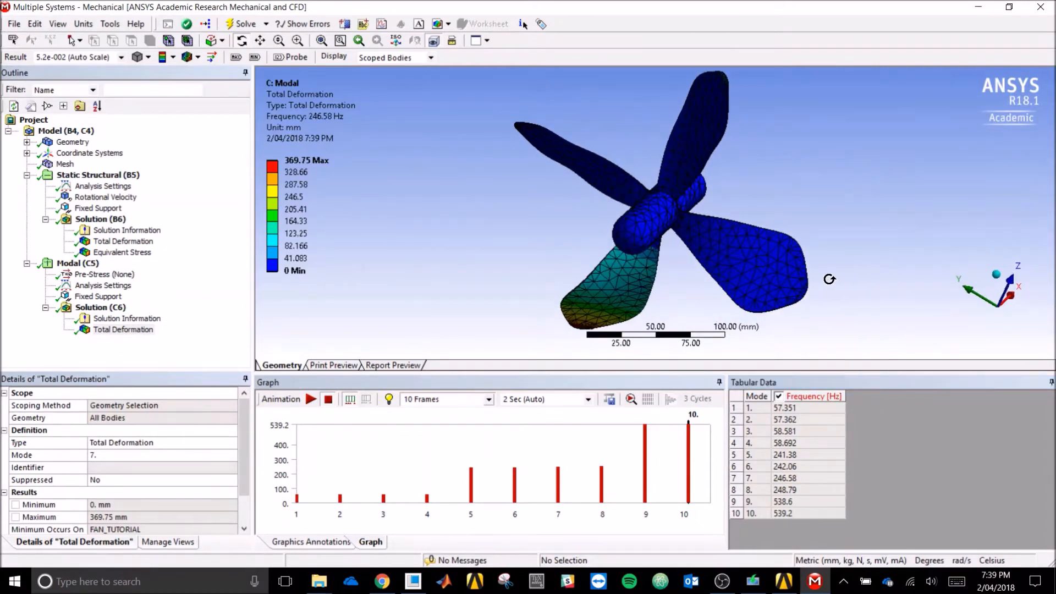
mouse_move(687, 240)
left_mouse_down()
mouse_move(676, 230)
mouse_move(695, 248)
left_mouse_up()
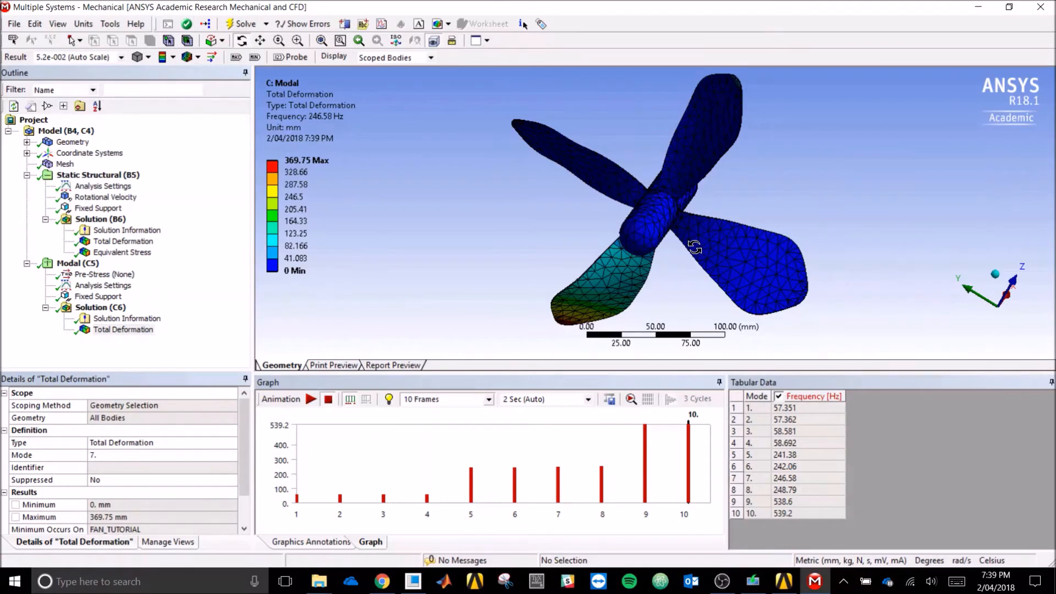
left_click_drag(672, 245, 690, 225)
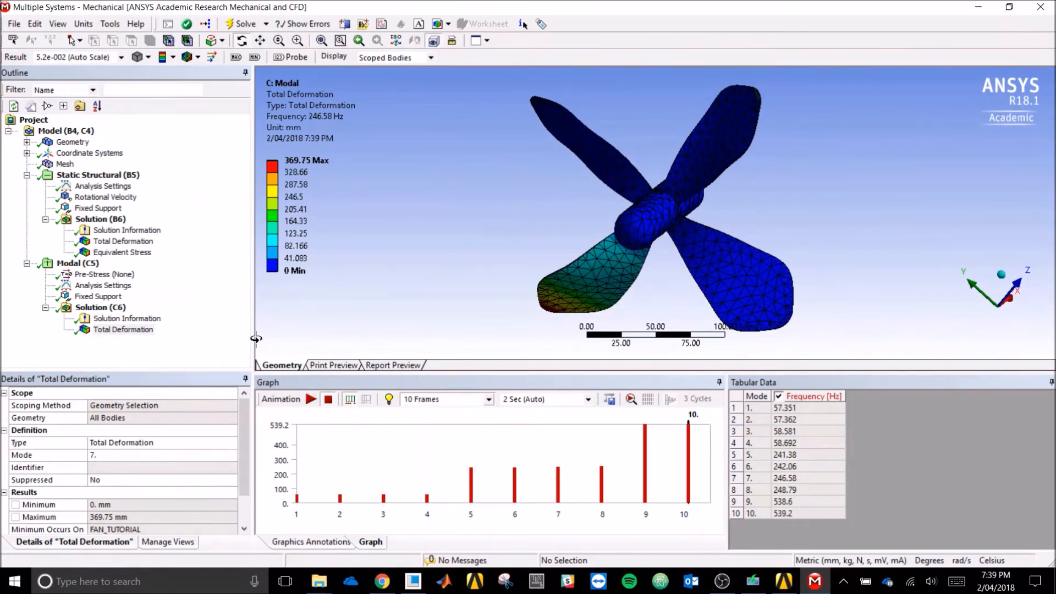
Add a Rotational Velocity load to the modal analysis and scope it to the fan body.
left_click(80, 263)
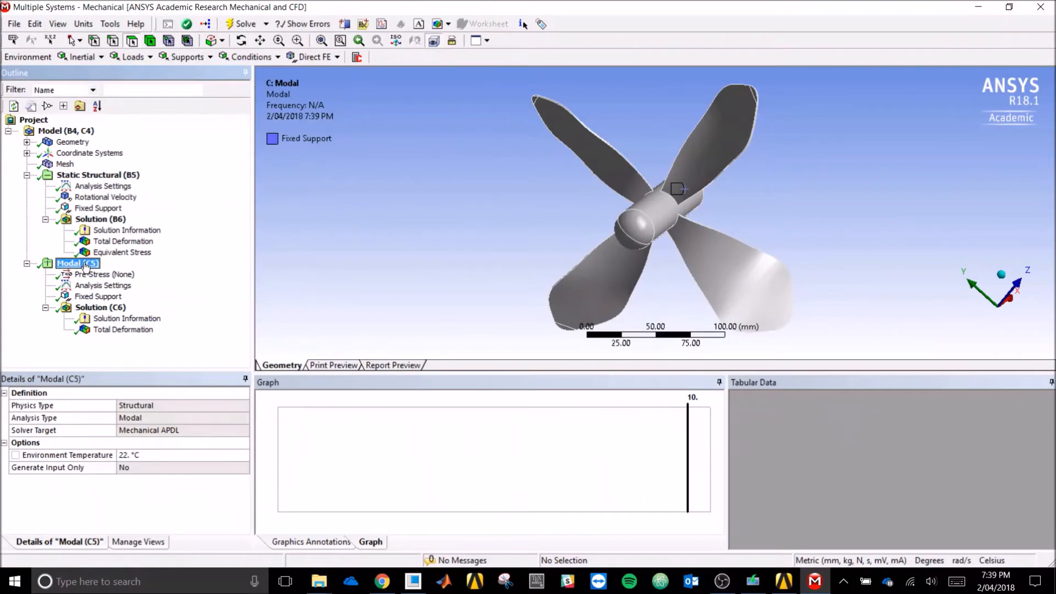
left_click(90, 58)
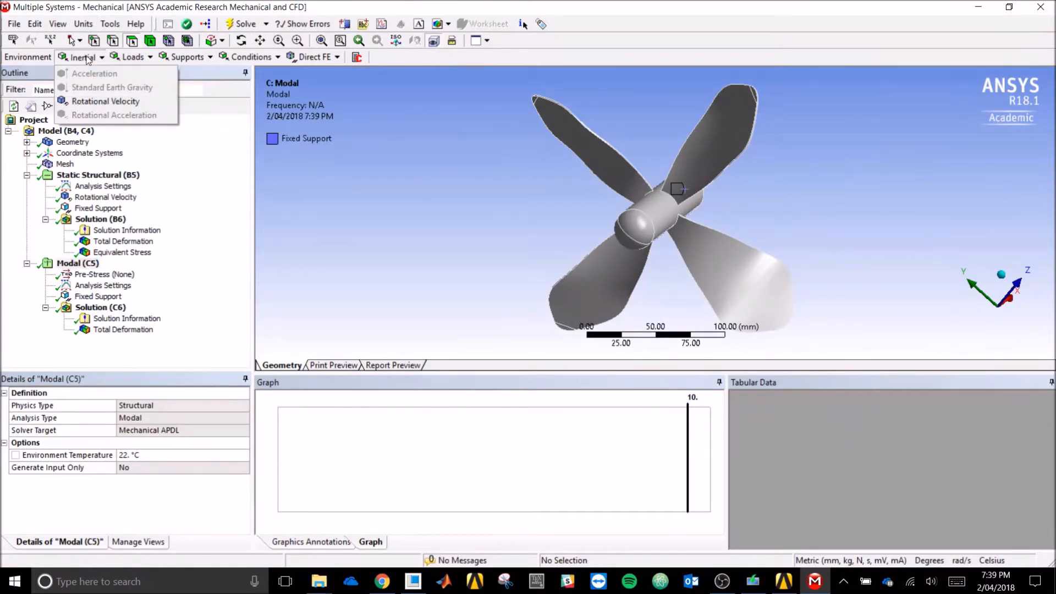
left_click(113, 102)
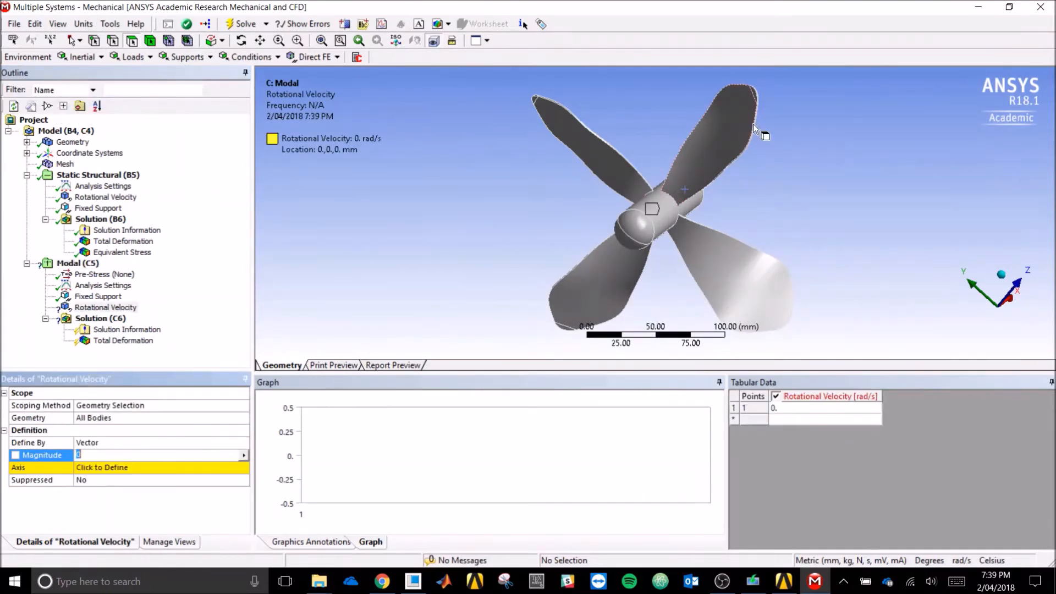
left_click(152, 42)
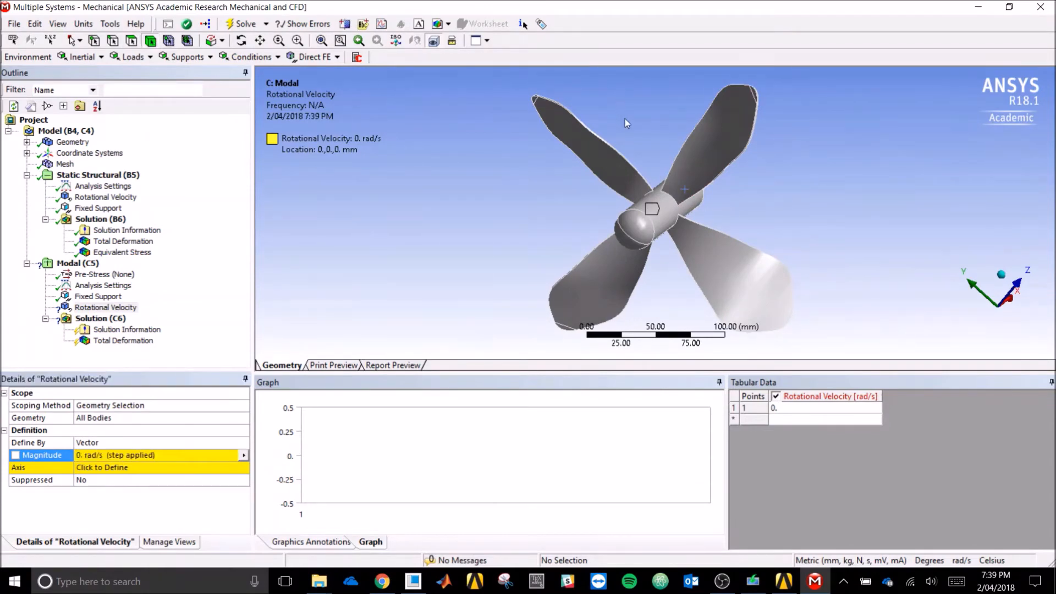
left_click(607, 141)
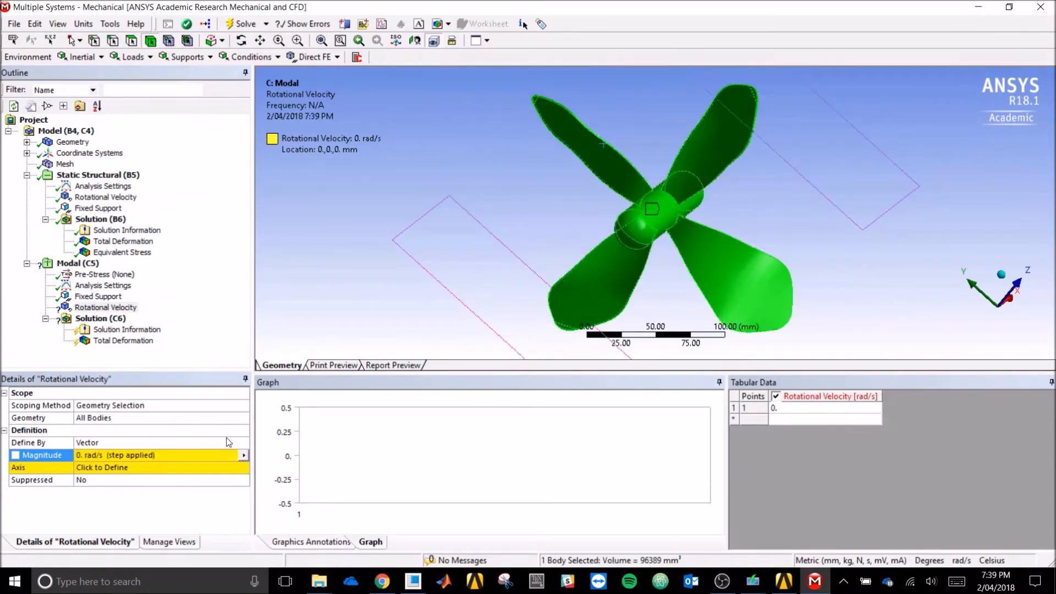
left_click(165, 419)
left_click(124, 421)
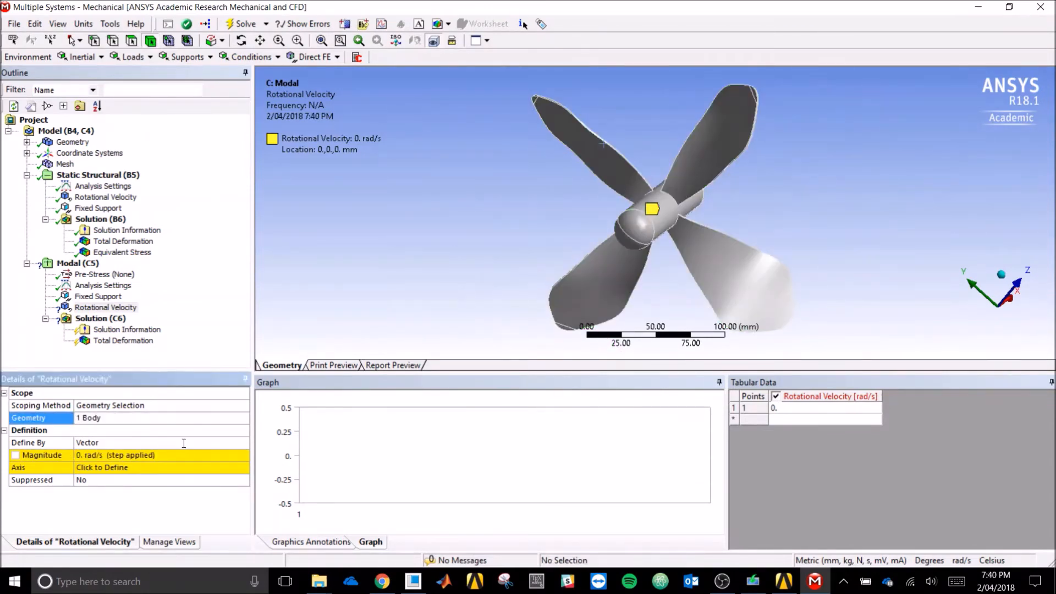
Define the modal Rotational Velocity load by Components in the global coordinate system.
left_click(242, 445)
left_click(243, 443)
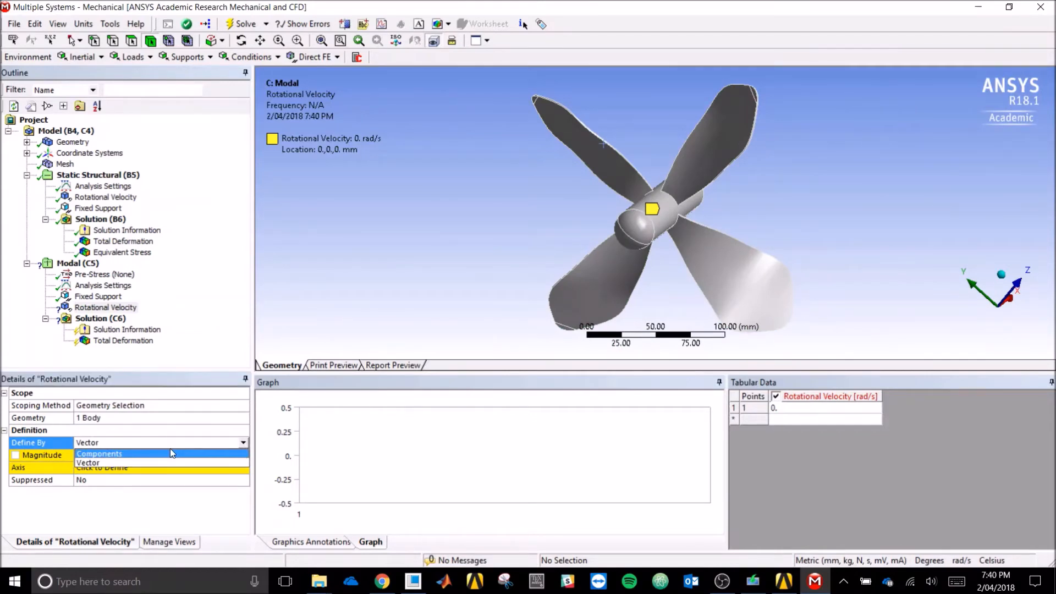
left_click(140, 454)
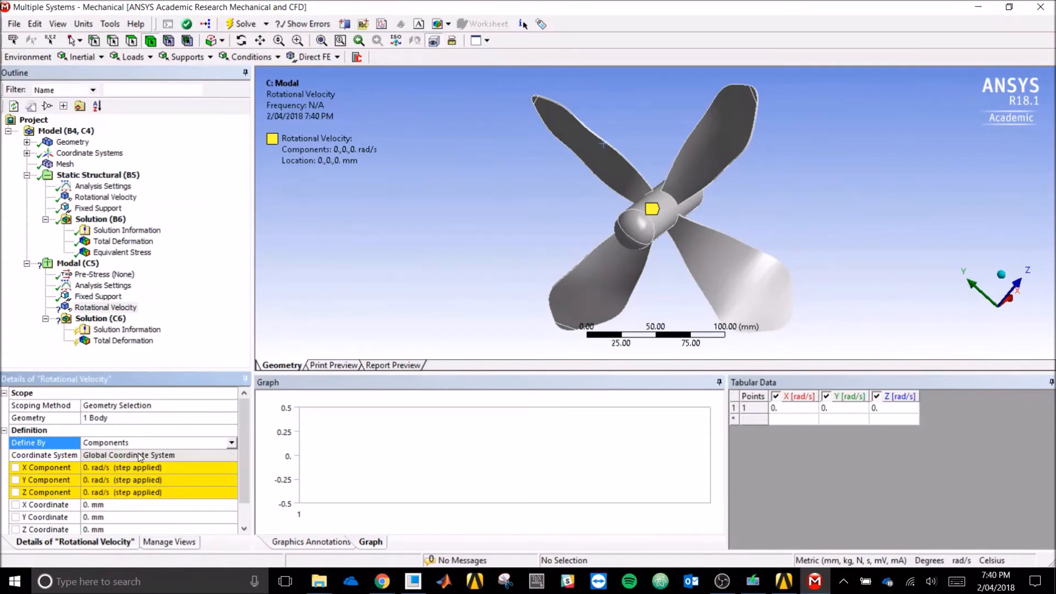
Set Damped to Yes and turn on the Coriolis Effect in the modal analysis settings.
left_click(122, 285)
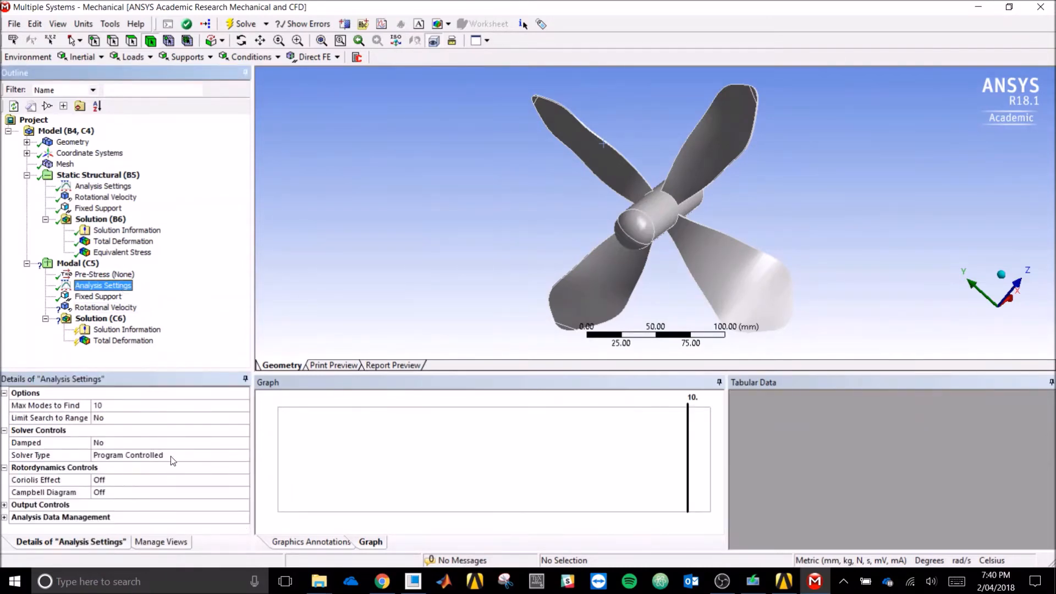
left_click(172, 443)
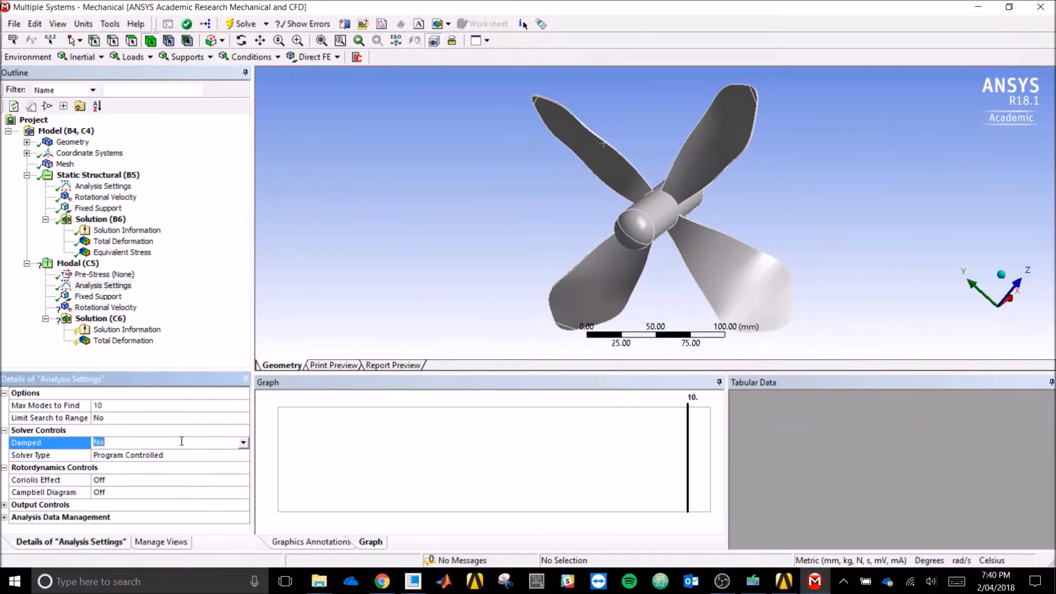
left_click(243, 443)
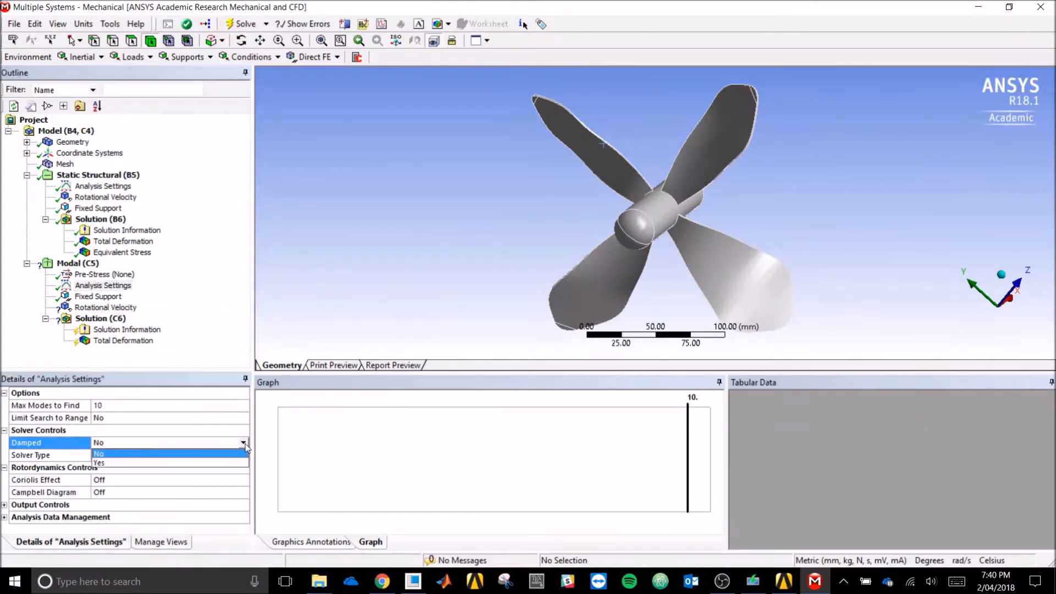
left_click(196, 462)
left_click(178, 481)
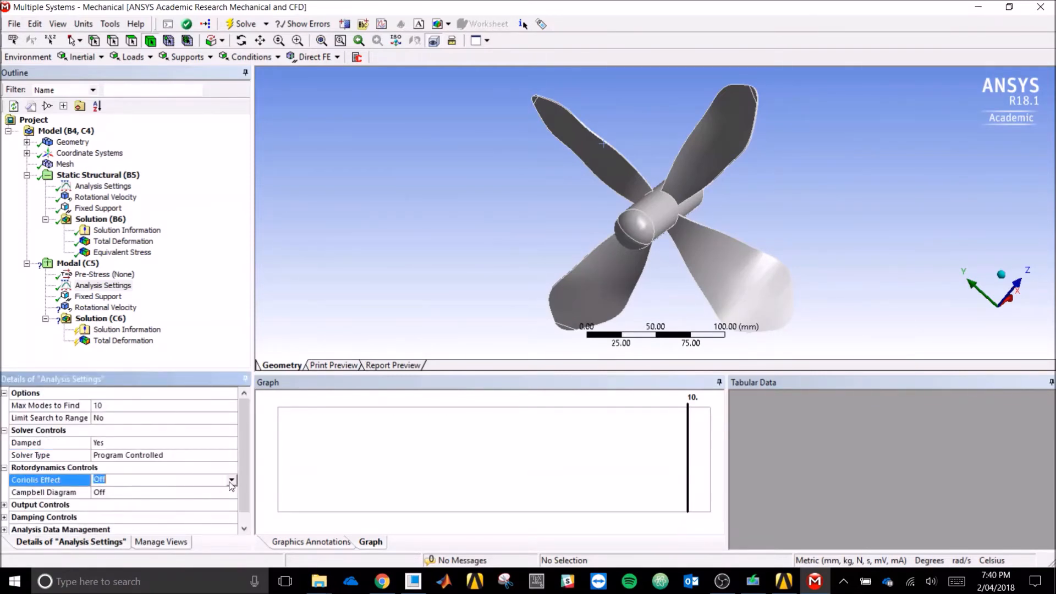
left_click(231, 481)
left_click(181, 497)
Turn on the Campbell Diagram in the modal analysis settings and set its Number of Points to 4.
left_click(182, 492)
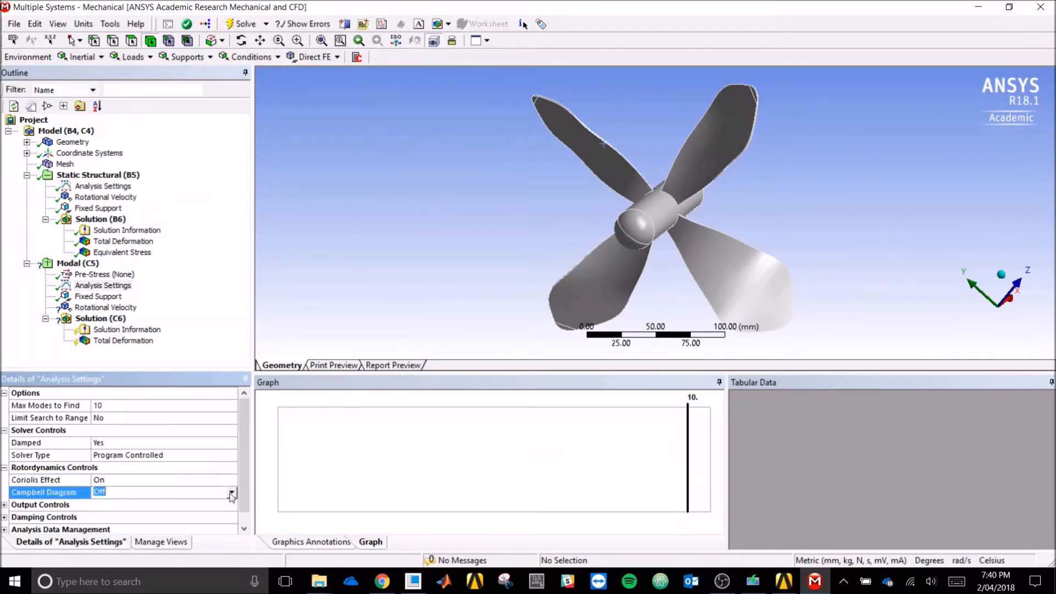
left_click(232, 493)
left_click(180, 510)
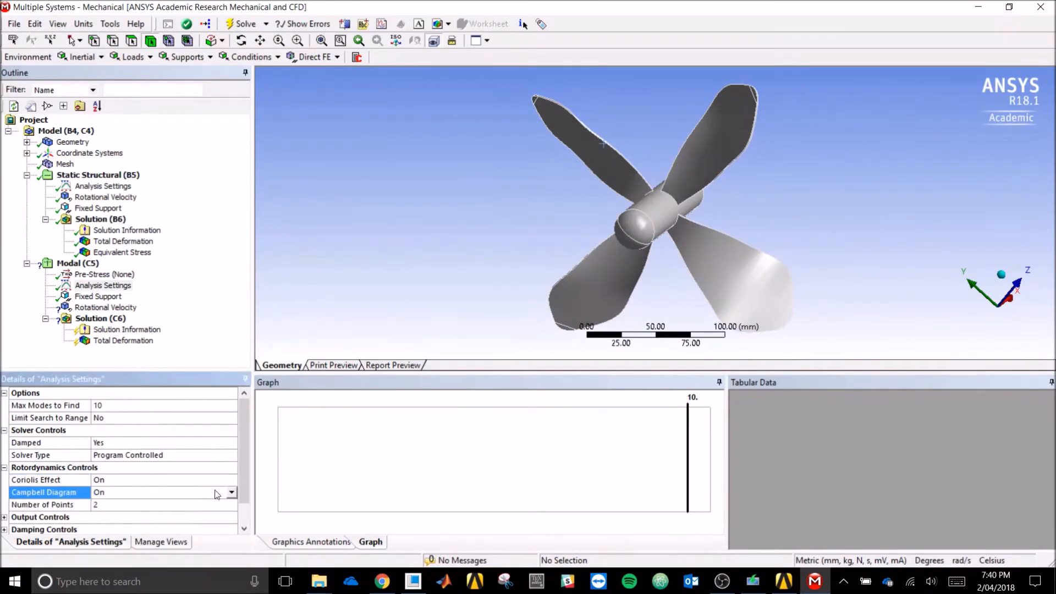
scroll(243, 485, "down", 2)
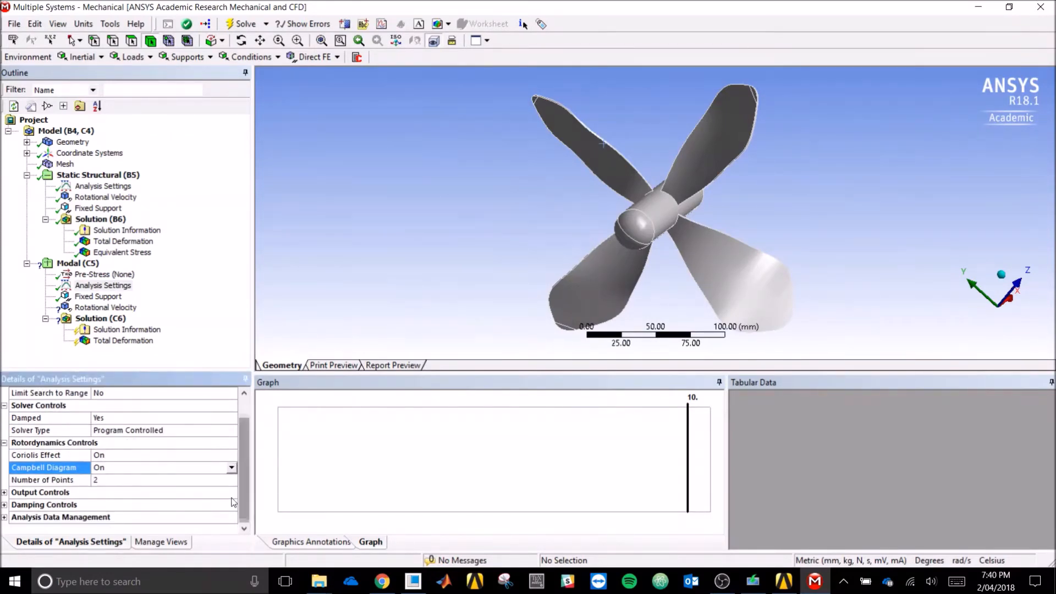
left_click(145, 479)
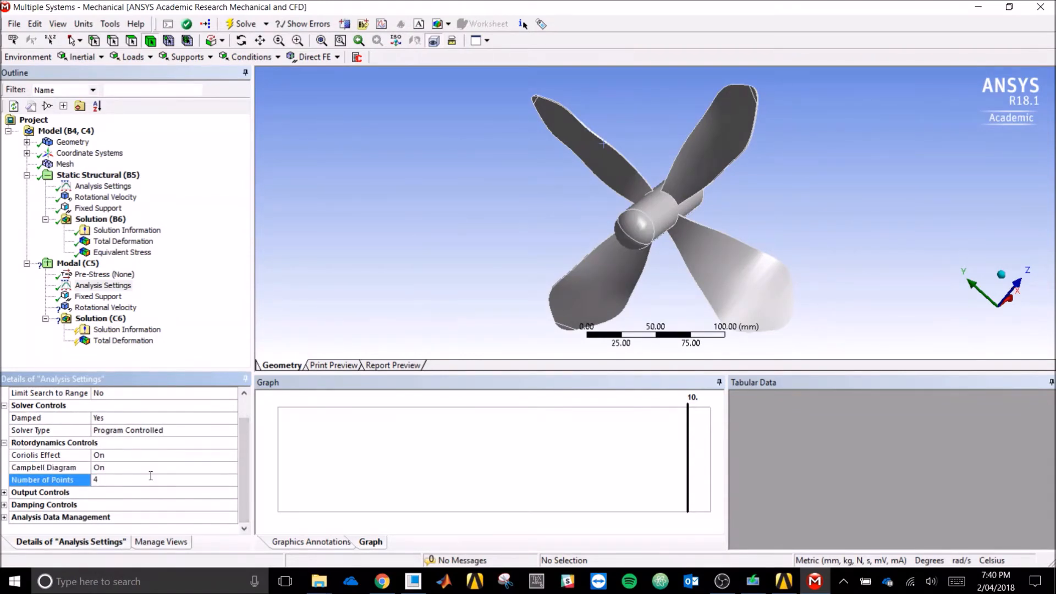
left_click(153, 468)
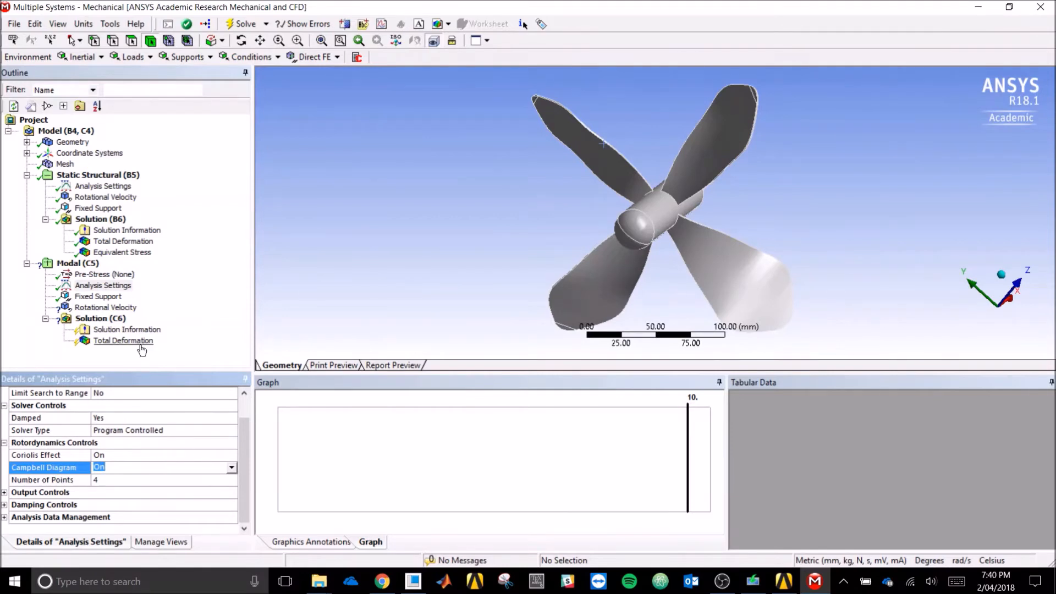
Enter X rotational velocities of 209, 418 and 628 rad/s for points 2, 3 and 4 of the modal Rotational Velocity load.
left_click(106, 309)
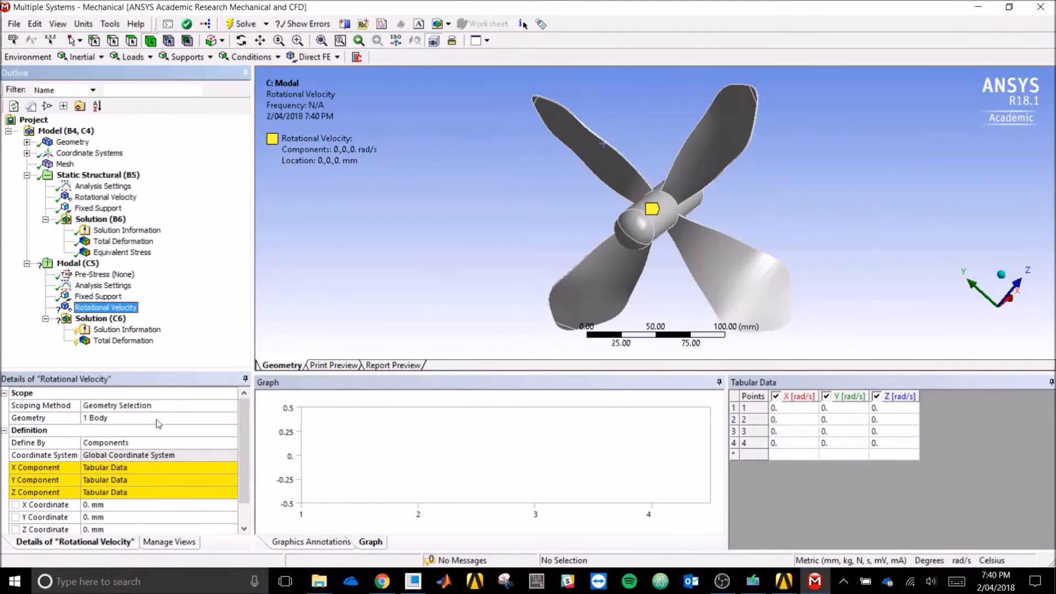
left_click(796, 422)
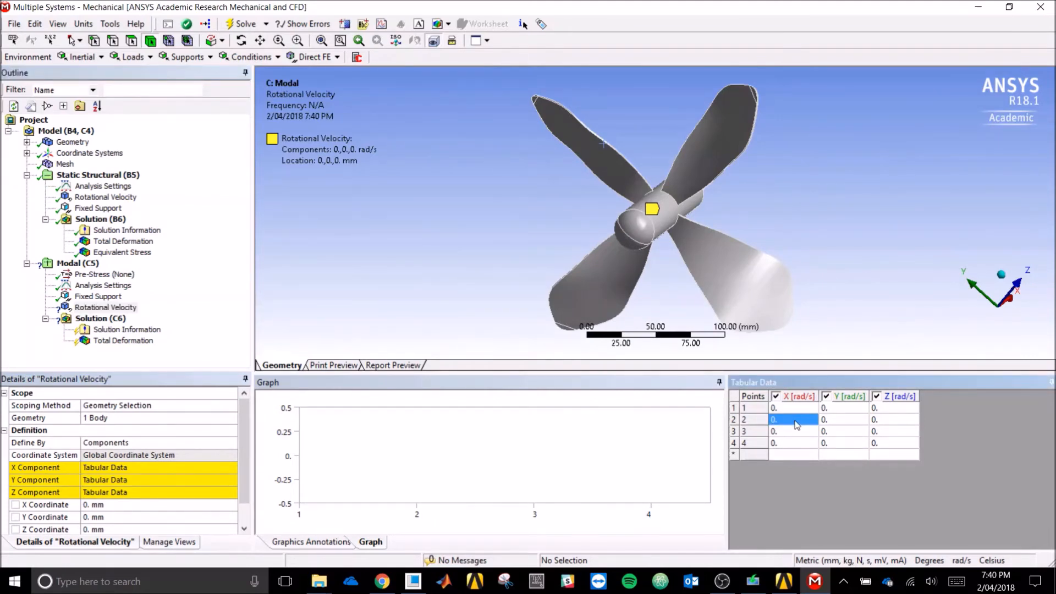
type("209")
left_click(794, 431)
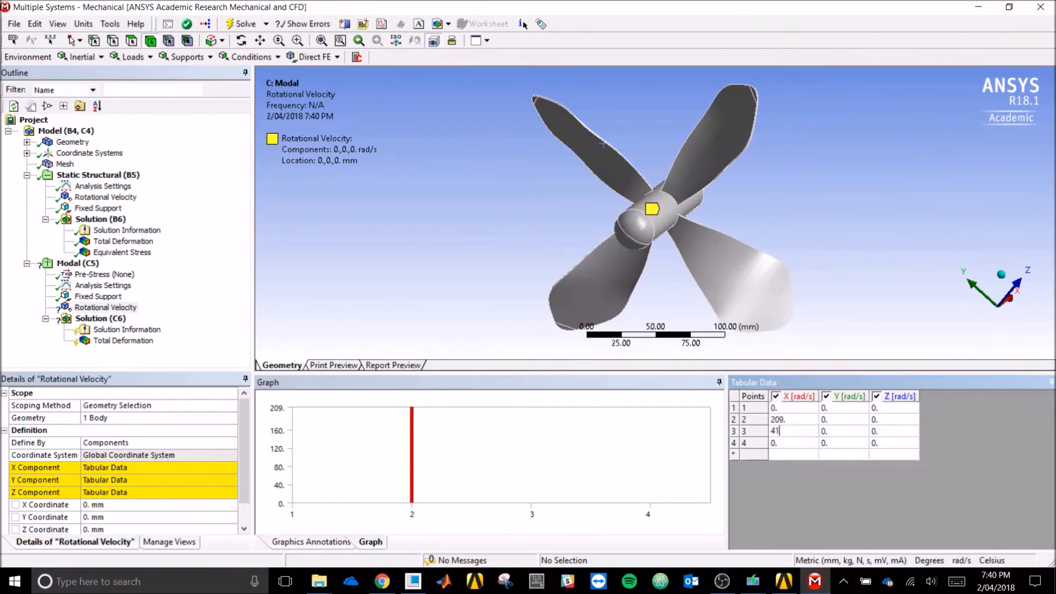
left_click(794, 443)
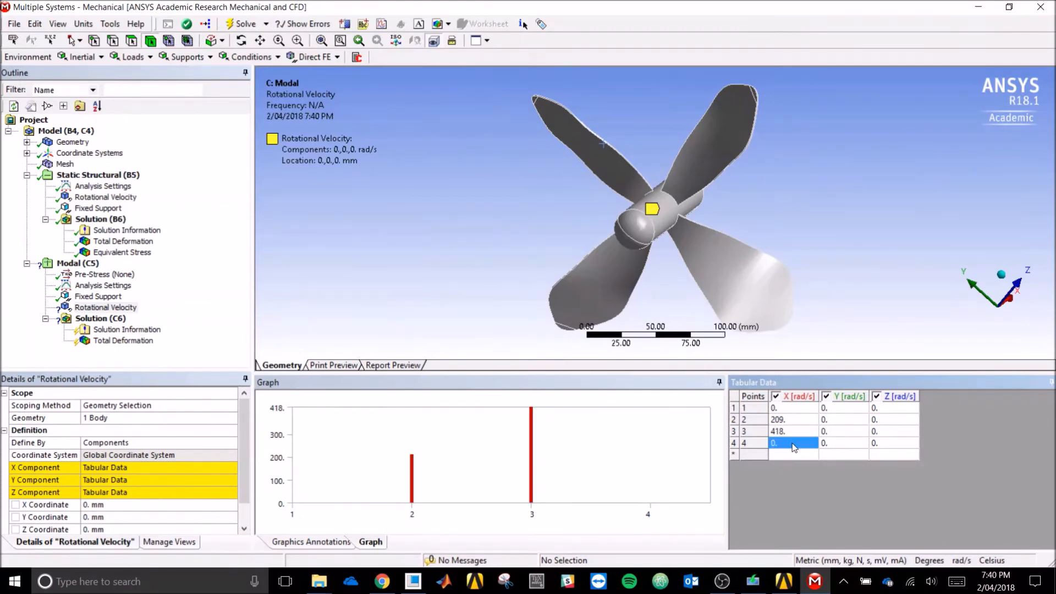
type("628")
left_click(796, 435)
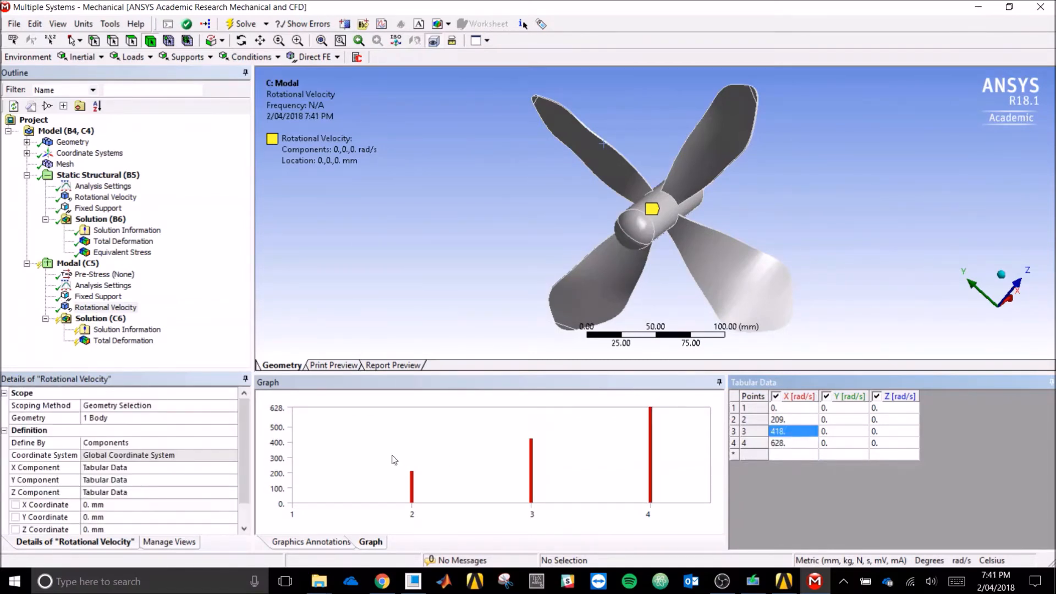
Solve the modal analysis with the damping, Coriolis and rotational velocity settings.
left_click(100, 321)
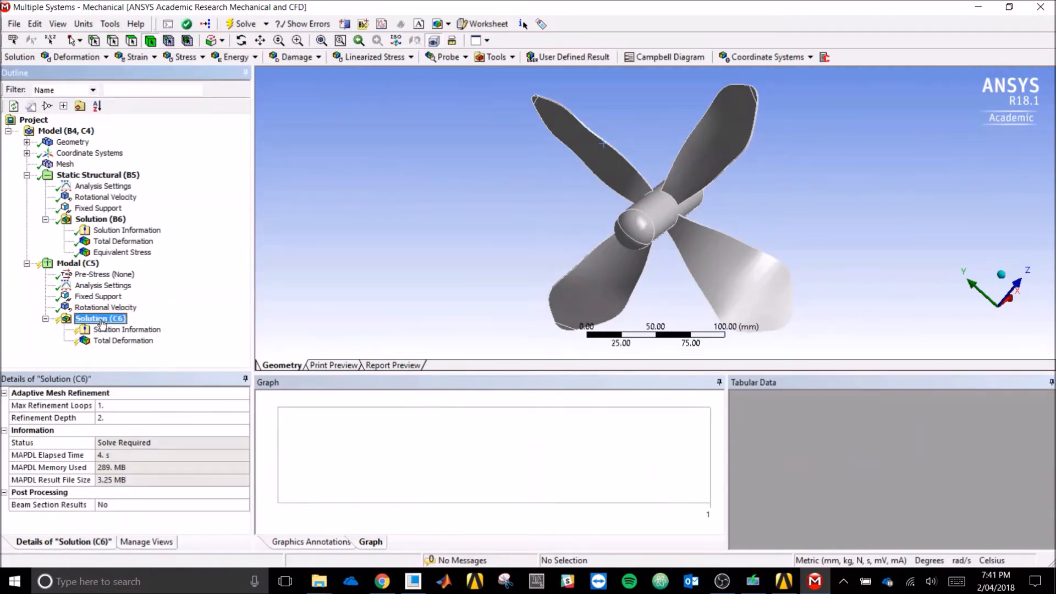
right_click(101, 320)
left_click(137, 349)
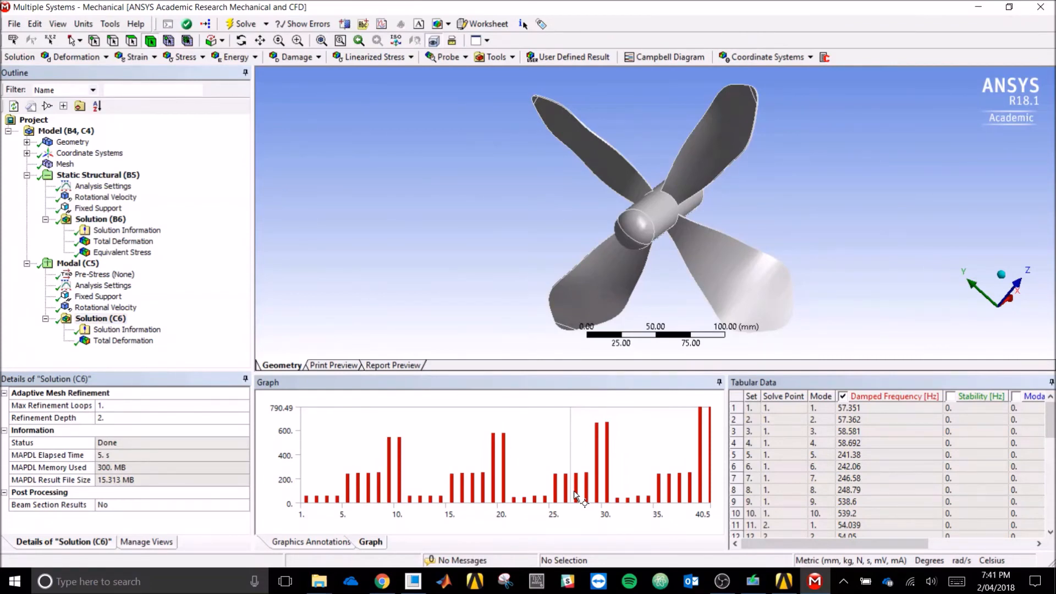
Add a Campbell Diagram to the modal solution and evaluate it.
left_click(114, 320)
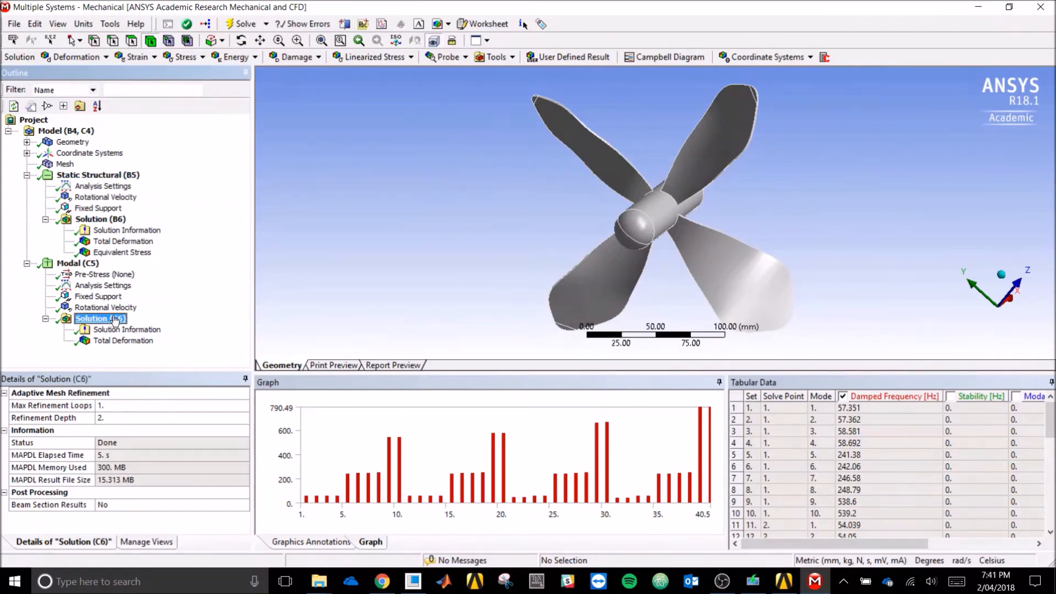
left_click(662, 59)
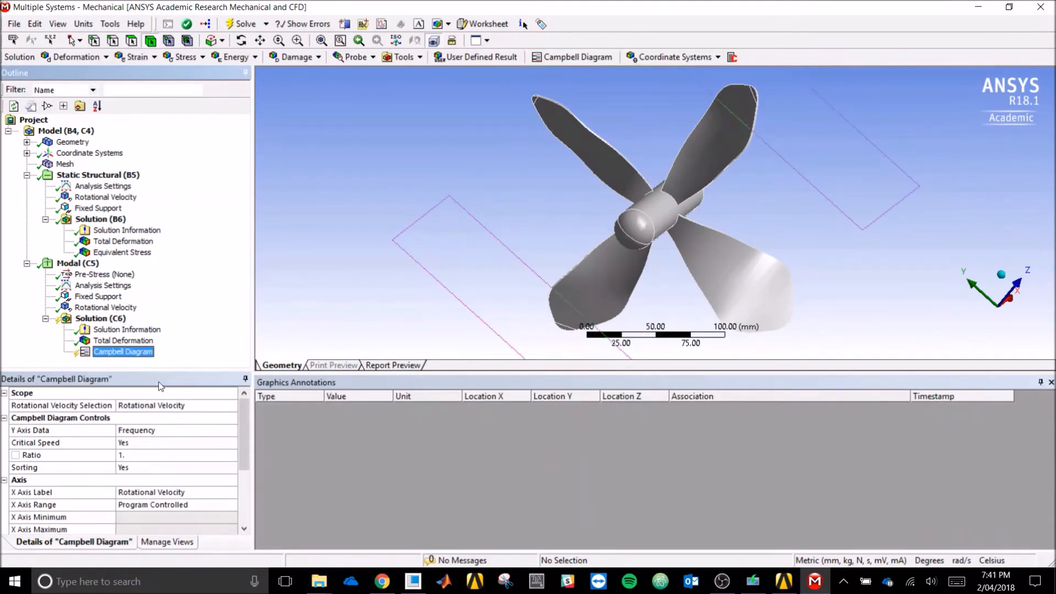
right_click(132, 351)
left_click(172, 377)
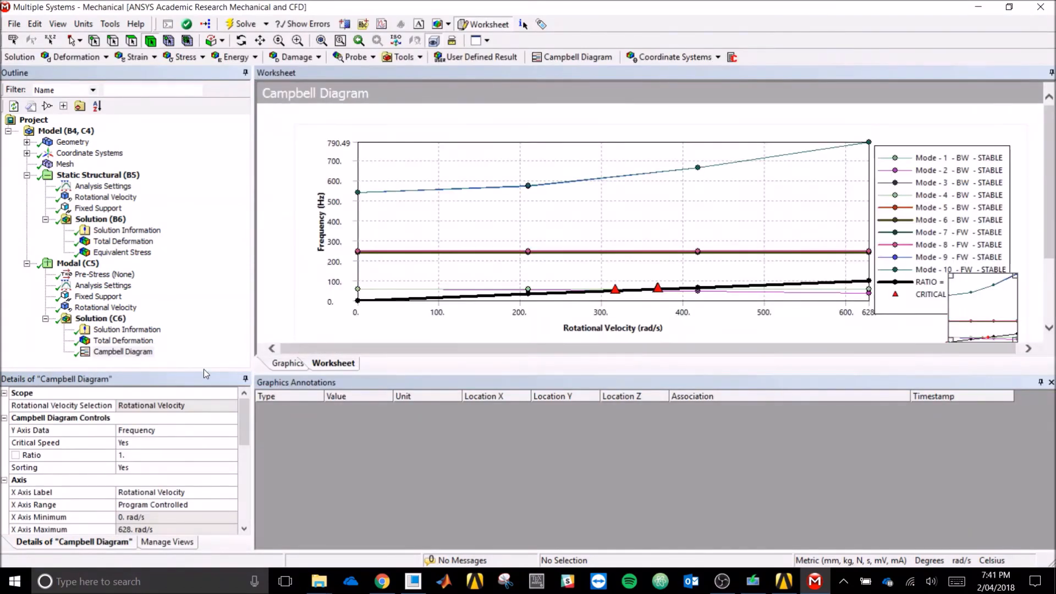
Enlarge the Campbell Diagram worksheet and examine the mode curves, the ratio line and the critical speed markers.
left_click(541, 260)
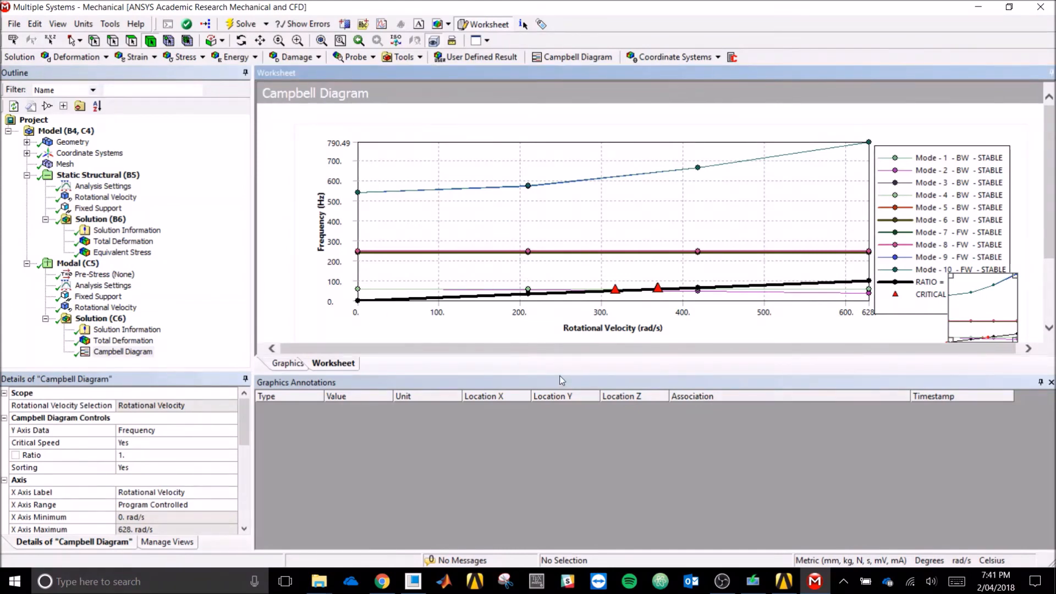
left_click_drag(560, 373, 549, 505)
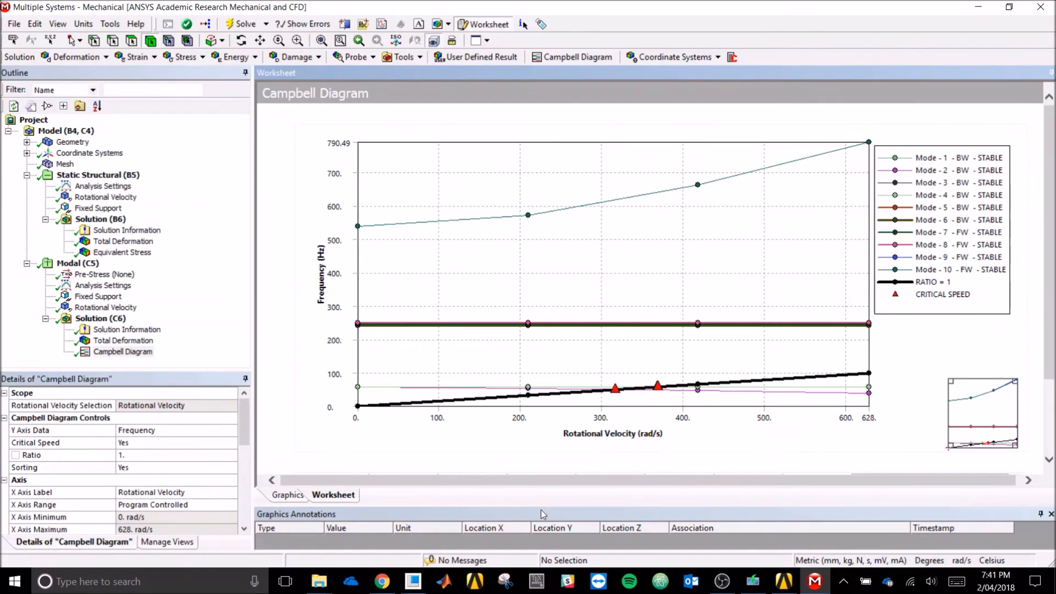
left_click_drag(541, 507, 541, 515)
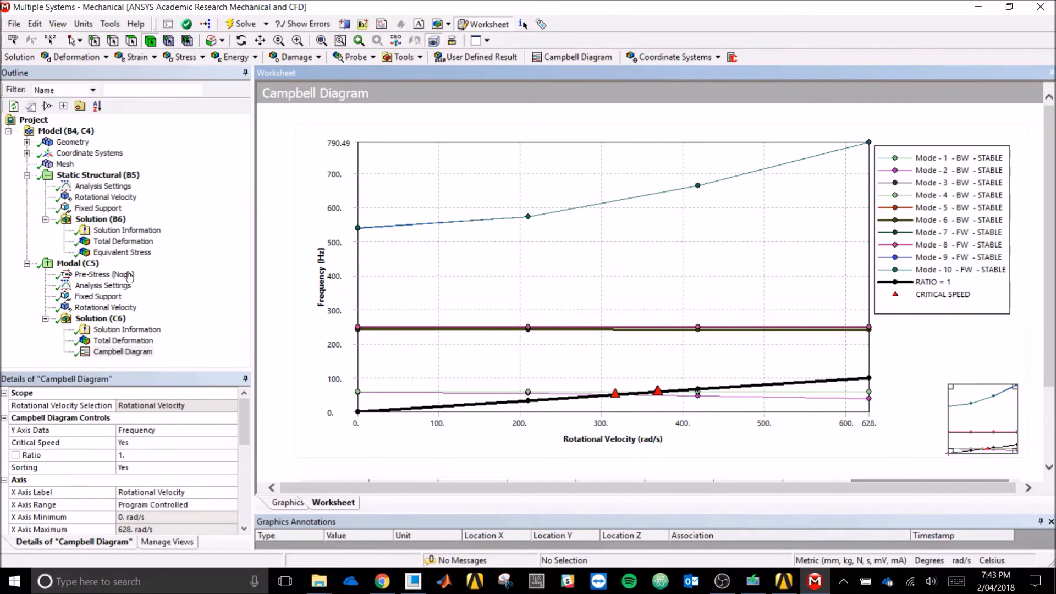
Compare the Rotational Velocity loads of the modal and static structural analyses, enlarging the graph and table of the modal load's points.
left_click(106, 307)
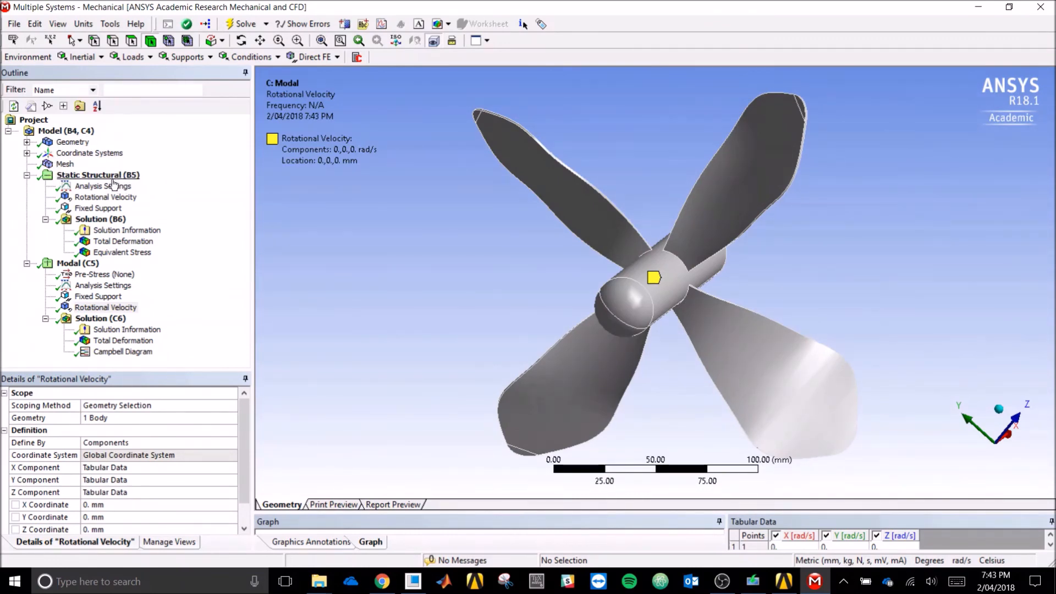
left_click(113, 199)
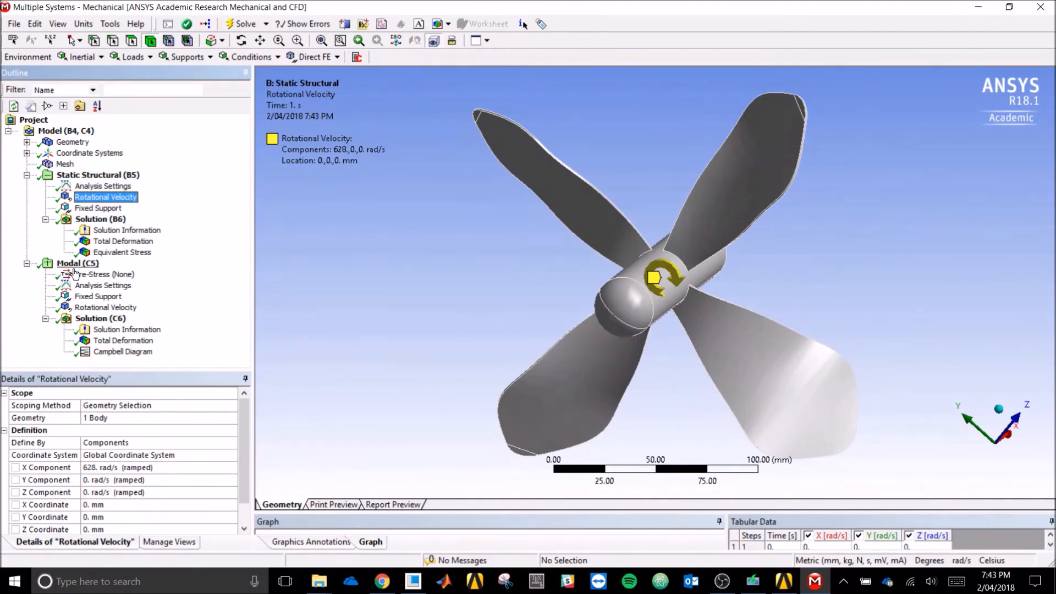
left_click(72, 264)
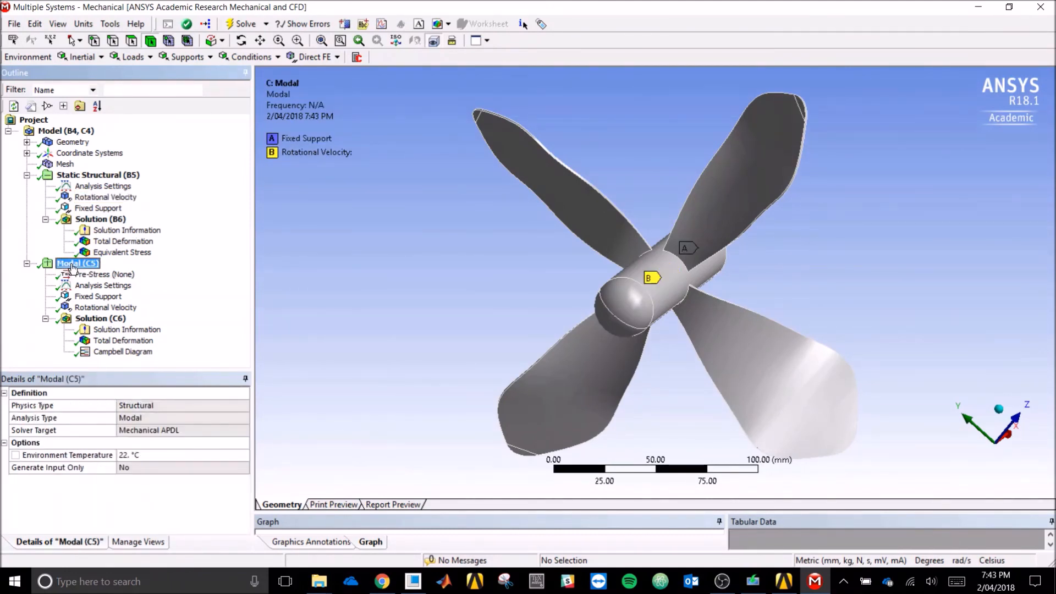
left_click(114, 310)
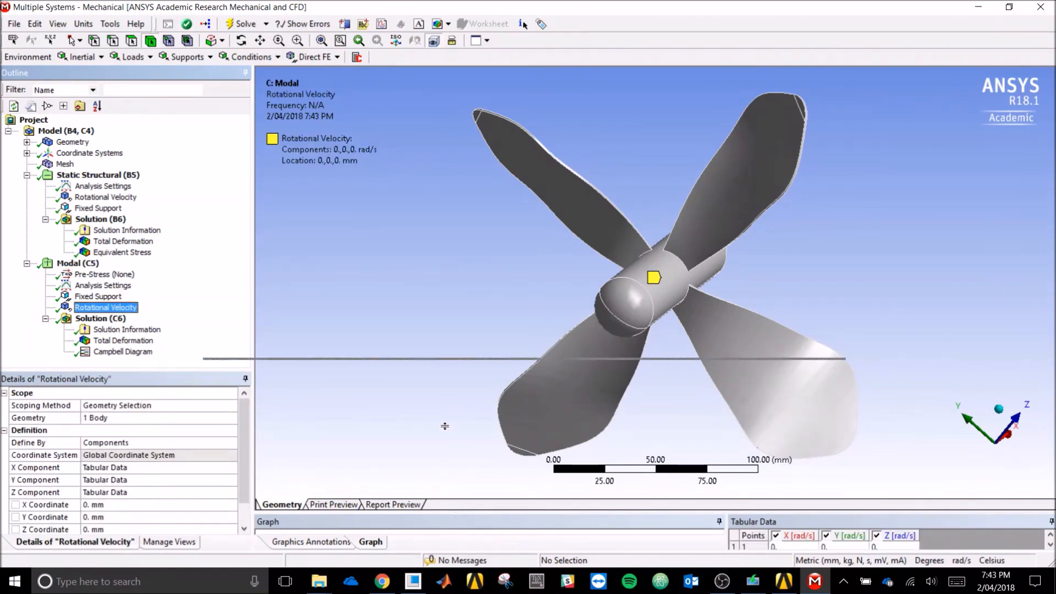
left_click_drag(444, 437, 446, 380)
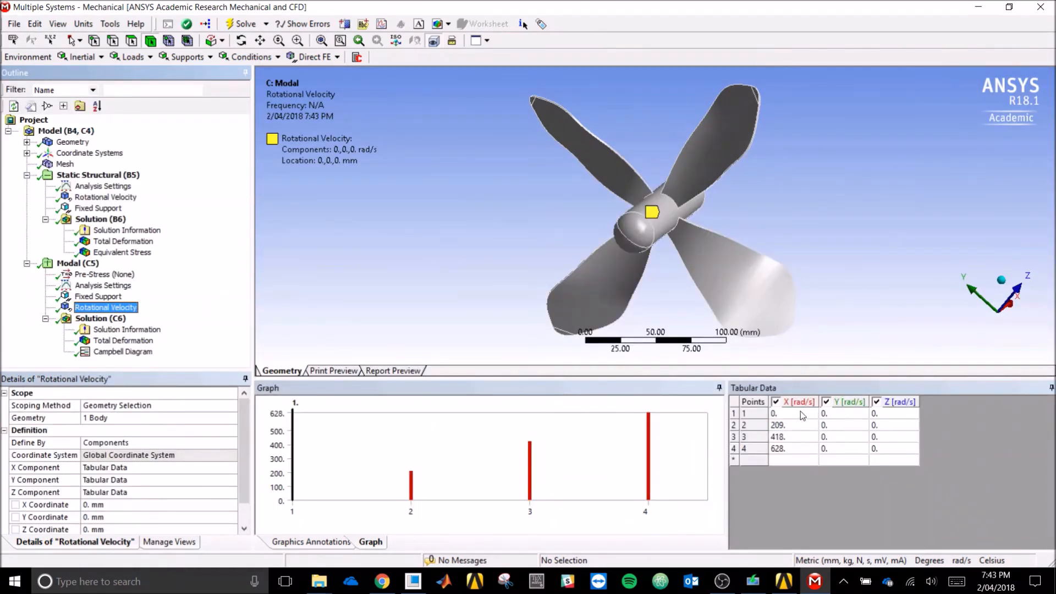